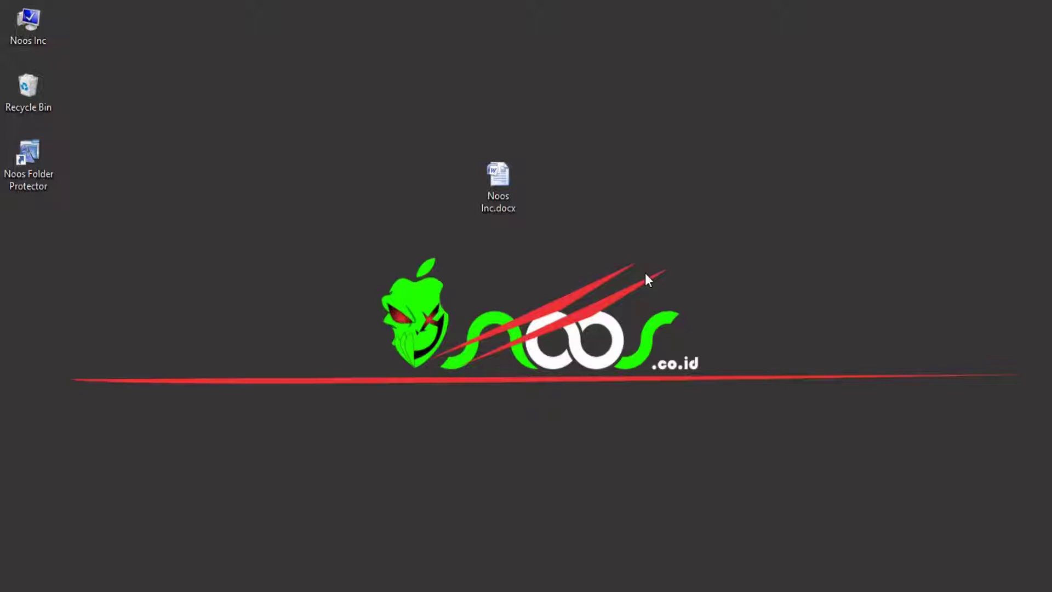
Step: Open the Noos Inc.docx letter template from the desktop
right_click(508, 182)
left_click(569, 192)
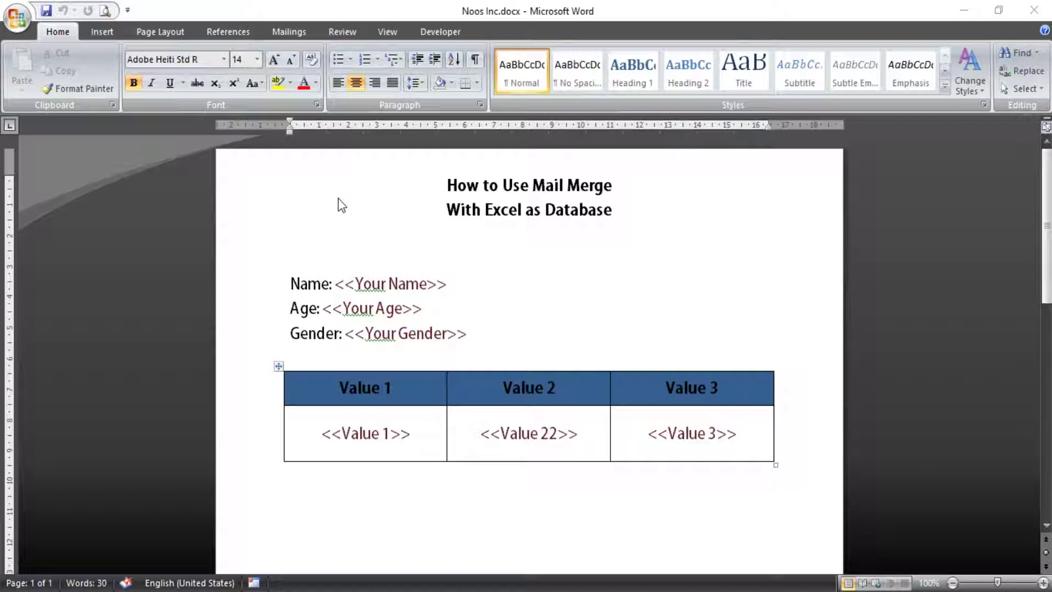
Step: Launch the Step by Step Mail Merge Wizard from Start Mail Merge on the Mailings ribbon
left_click(284, 33)
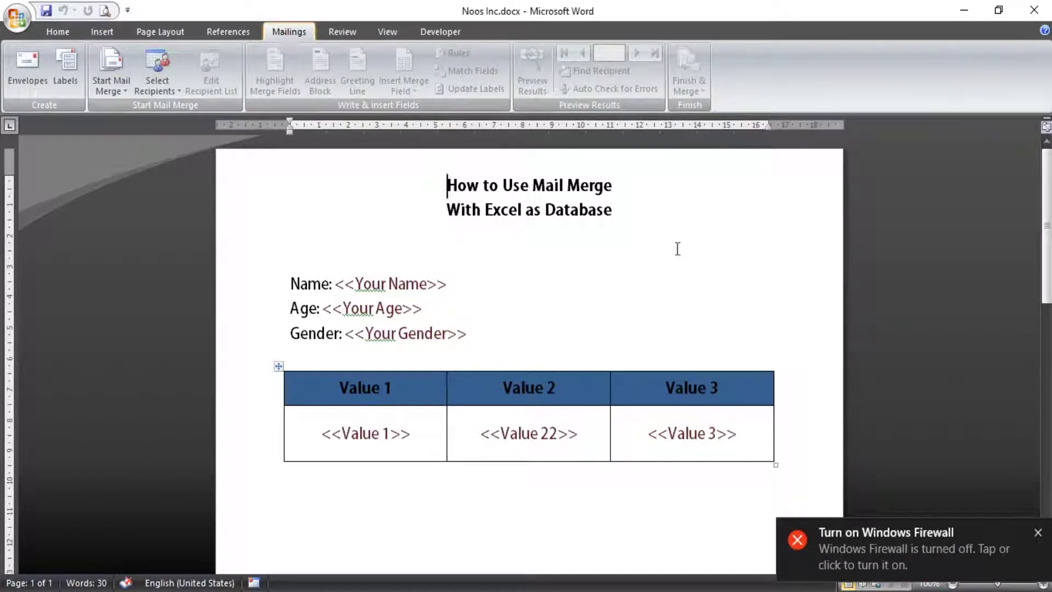
left_click(1041, 534)
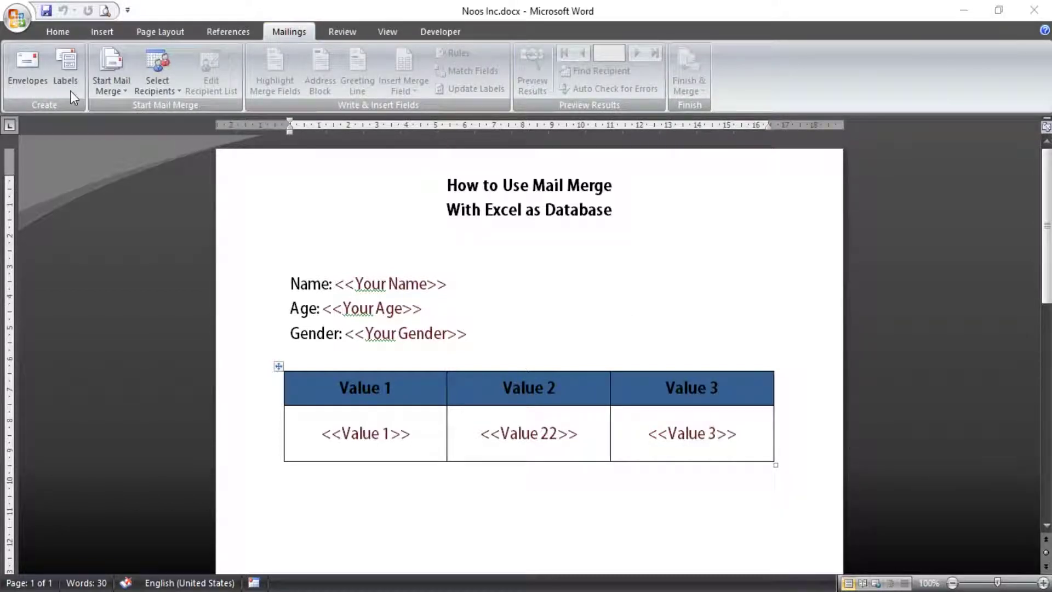
left_click(111, 91)
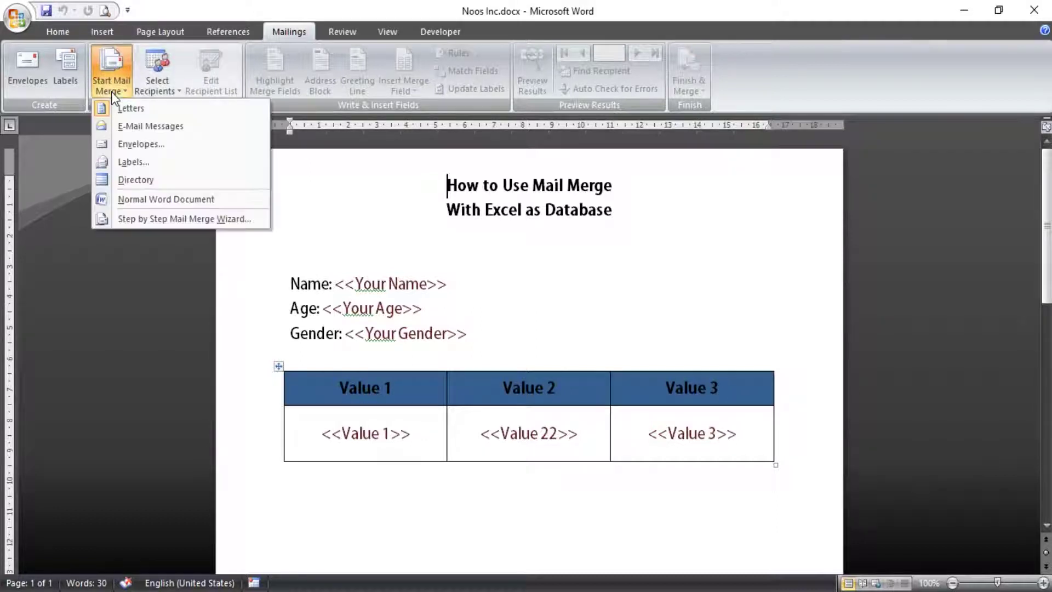
left_click(110, 91)
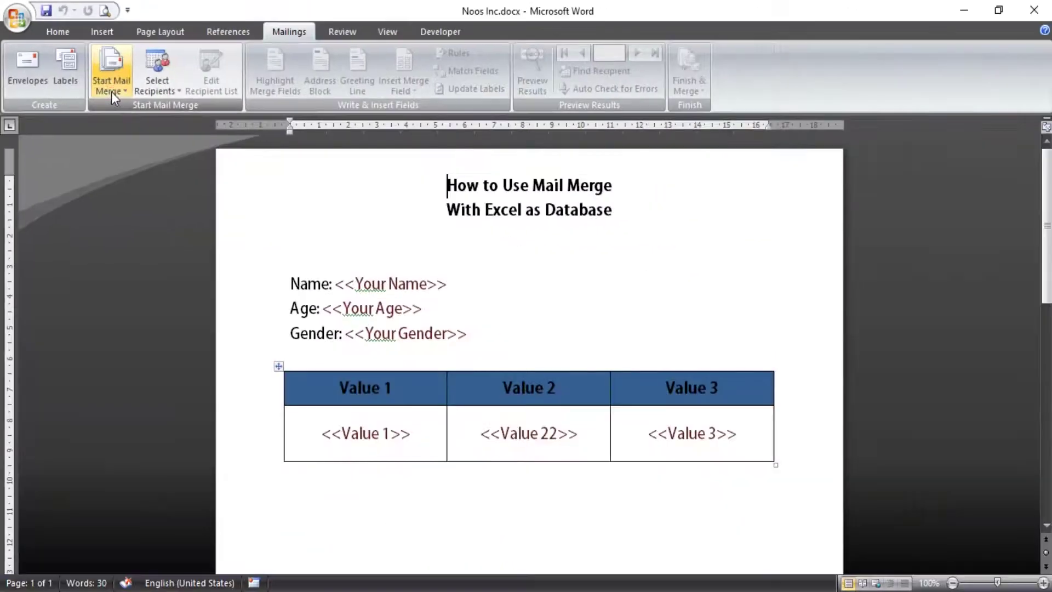
left_click(110, 91)
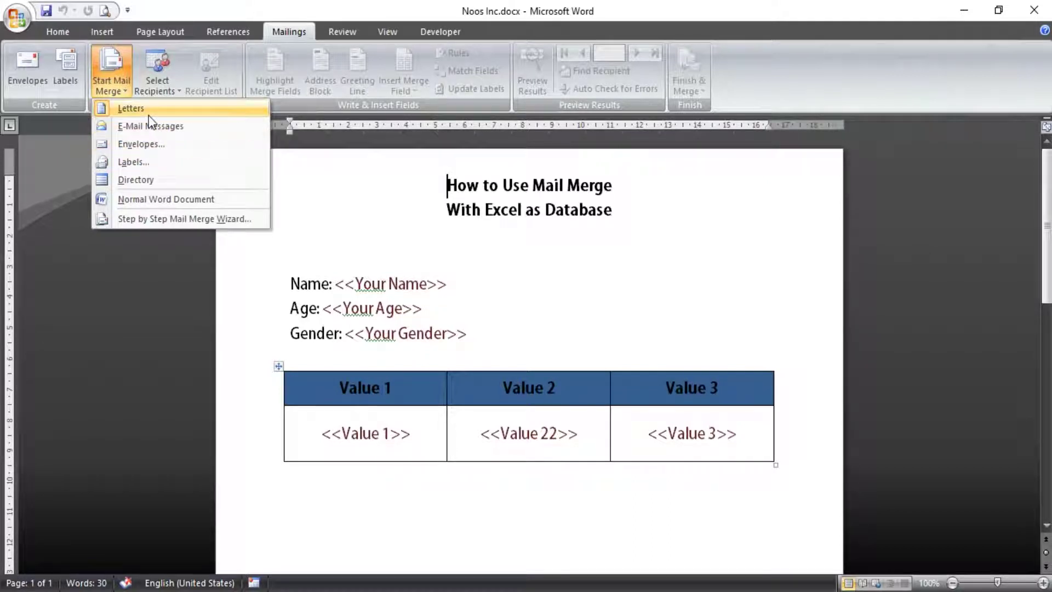
left_click(174, 201)
left_click(121, 90)
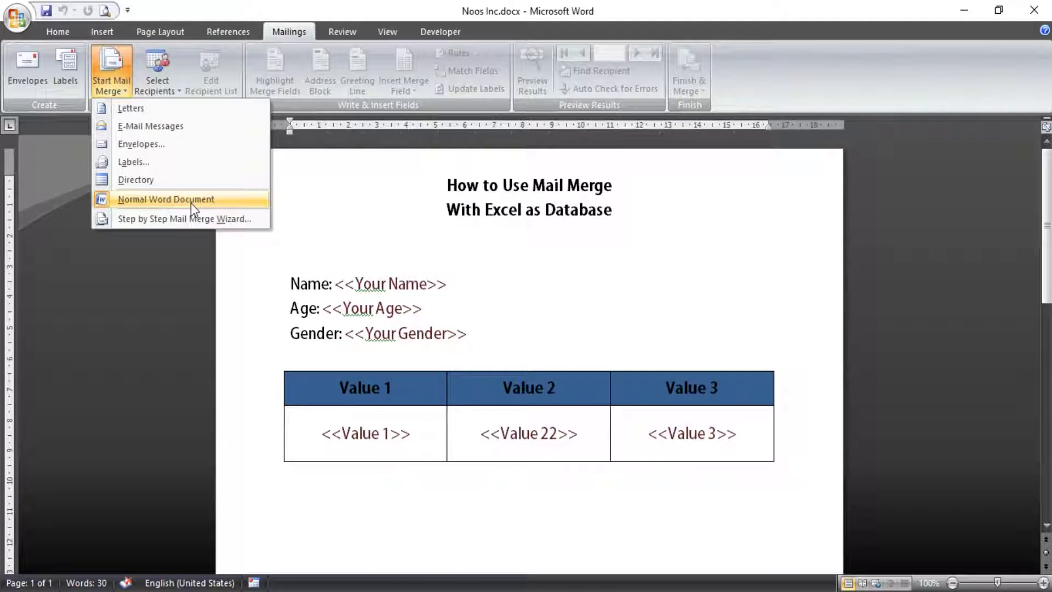
left_click(319, 188)
left_click(113, 89)
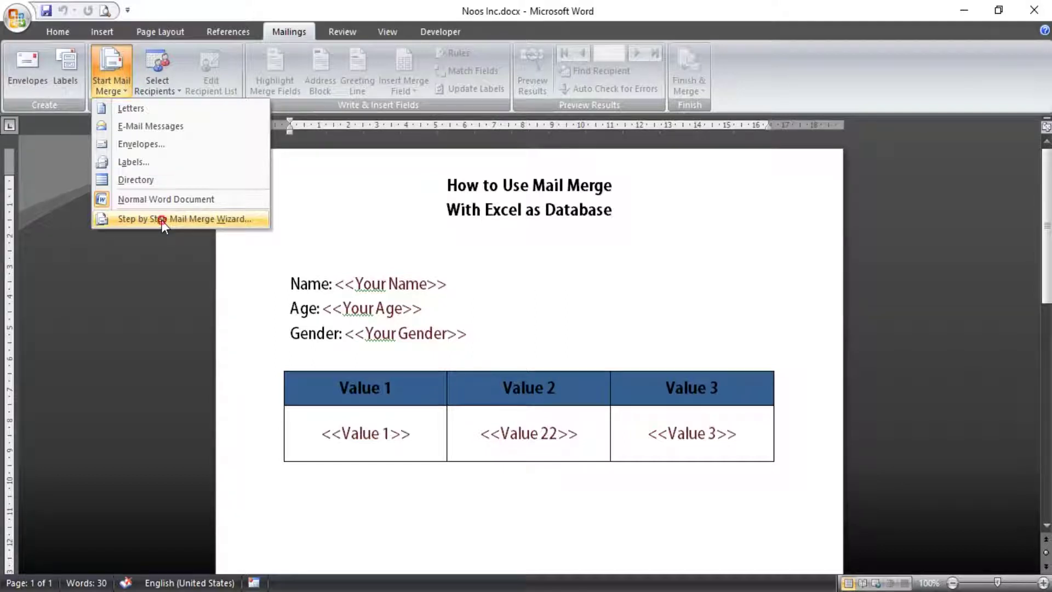
left_click(162, 219)
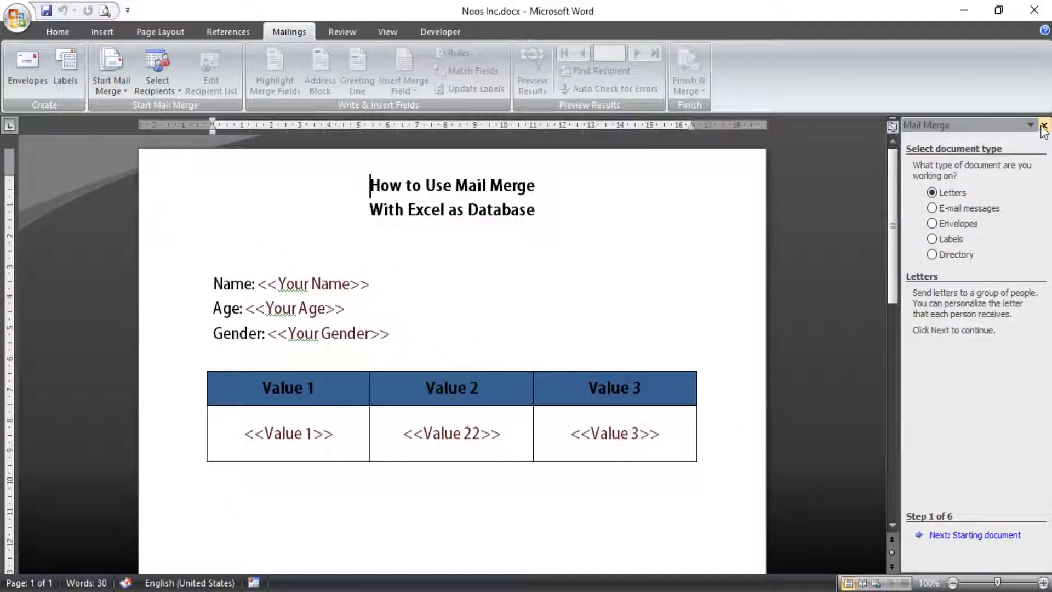
Step: Relaunch the mail merge wizard and advance it past the starting document to recipient selection
left_click(1043, 125)
left_click(101, 91)
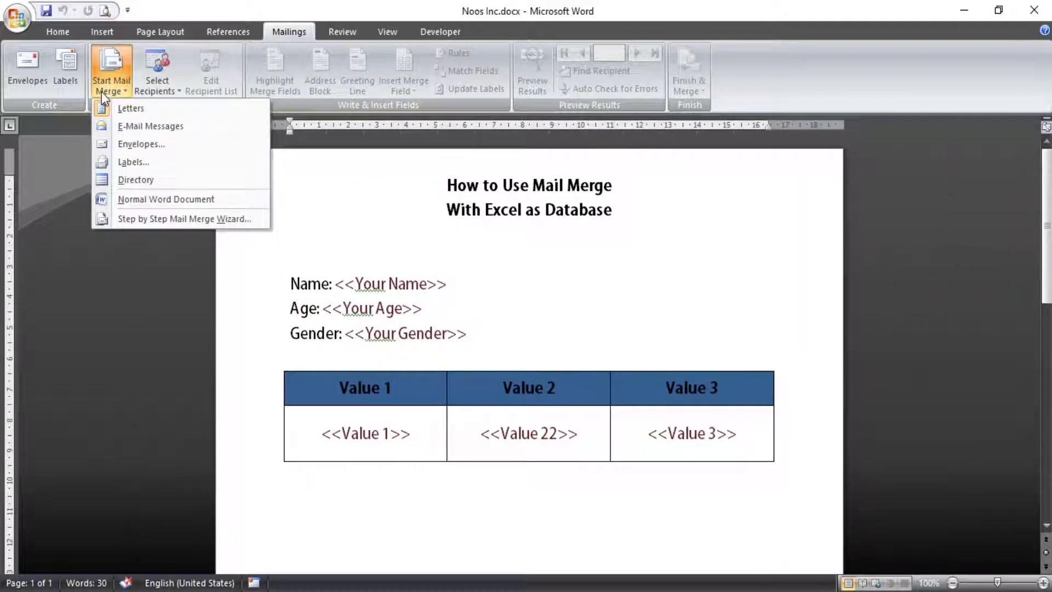
left_click(165, 218)
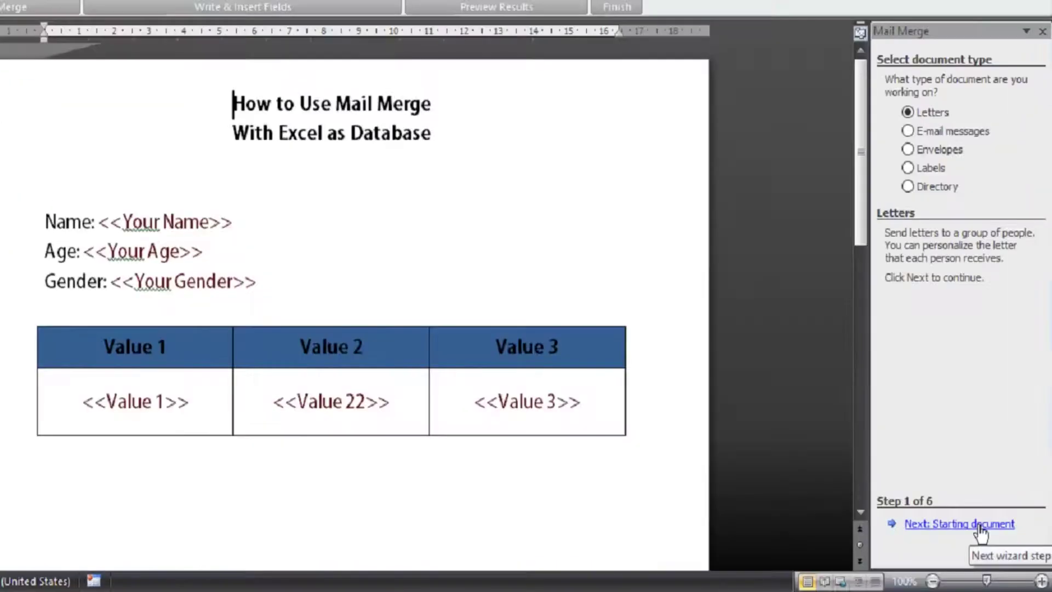
left_click(990, 537)
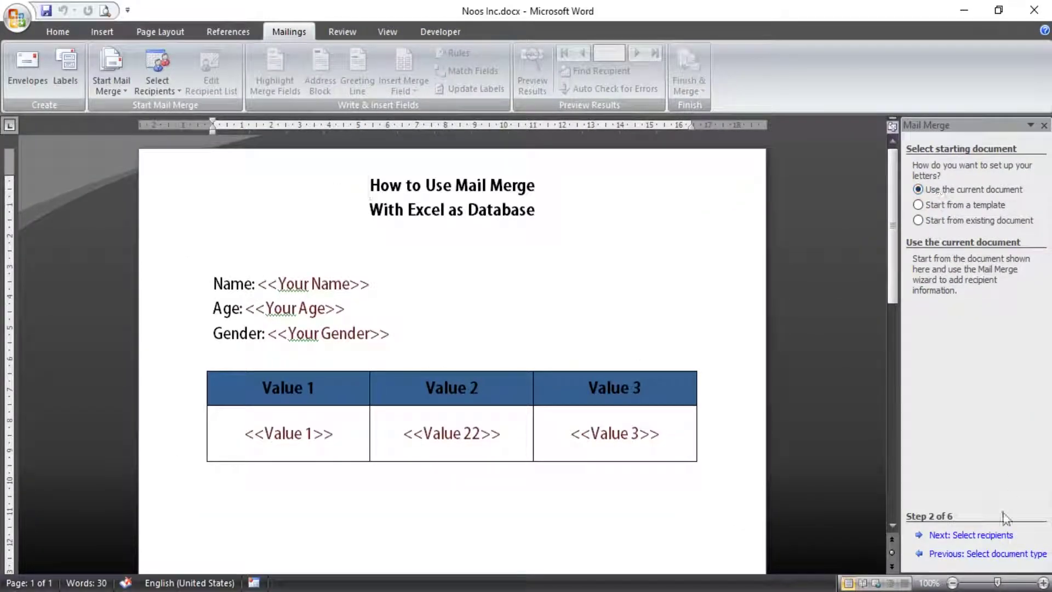
left_click(992, 535)
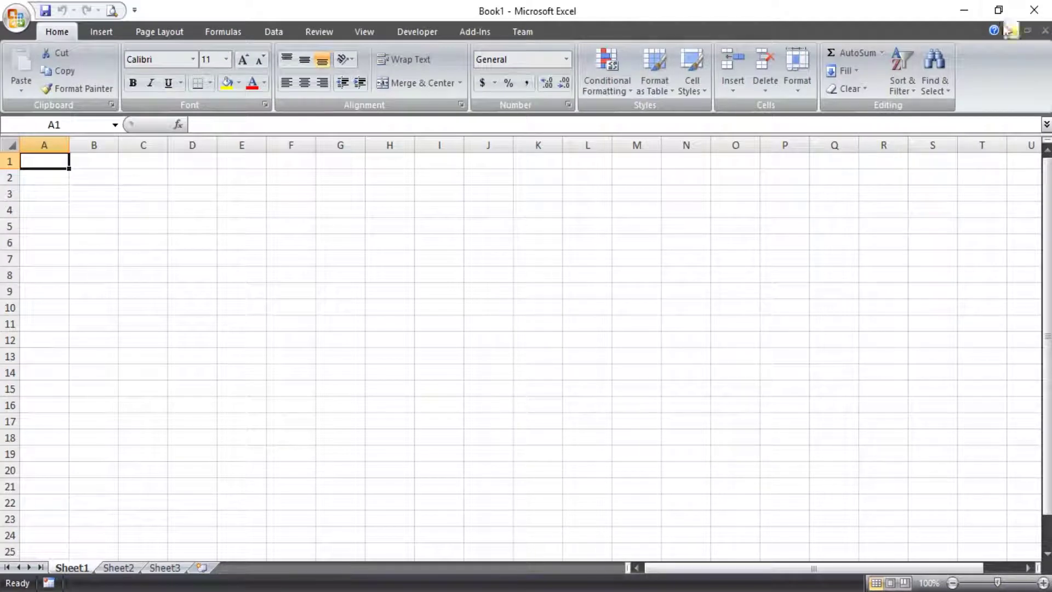
Step: Place the Excel window beside Word and apply All Borders to cells B4:I8
left_click(998, 10)
mouse_move(498, 17)
left_mouse_down()
mouse_move(768, 184)
mouse_move(863, 141)
mouse_move(912, 83)
left_mouse_up()
mouse_move(529, 275)
left_mouse_down()
mouse_move(593, 324)
mouse_move(824, 392)
mouse_move(862, 366)
mouse_move(865, 345)
left_mouse_up()
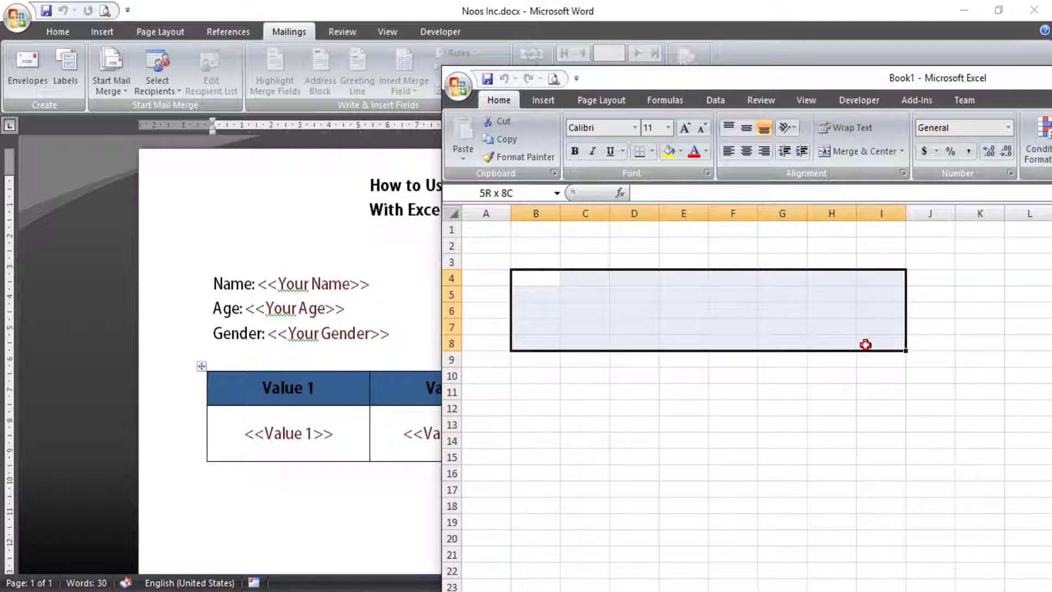
left_click(651, 151)
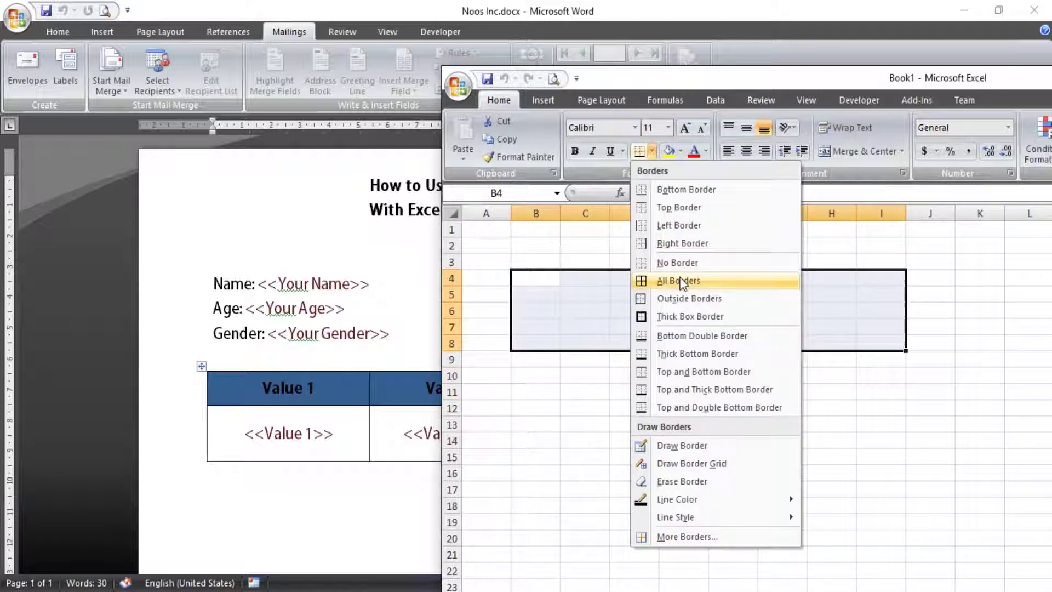
left_click(680, 282)
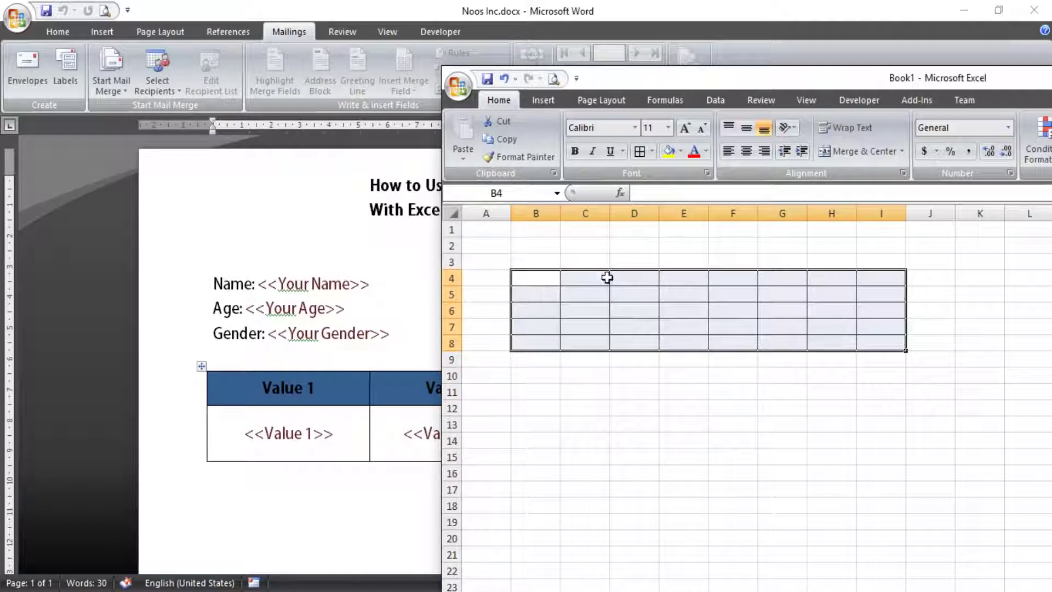
Step: Type the headers Name, Age, Gender, Value 1, Value 2 and Value 3 across row 4
left_click(542, 277)
type("Nama")
key("BackSpace")
type("e")
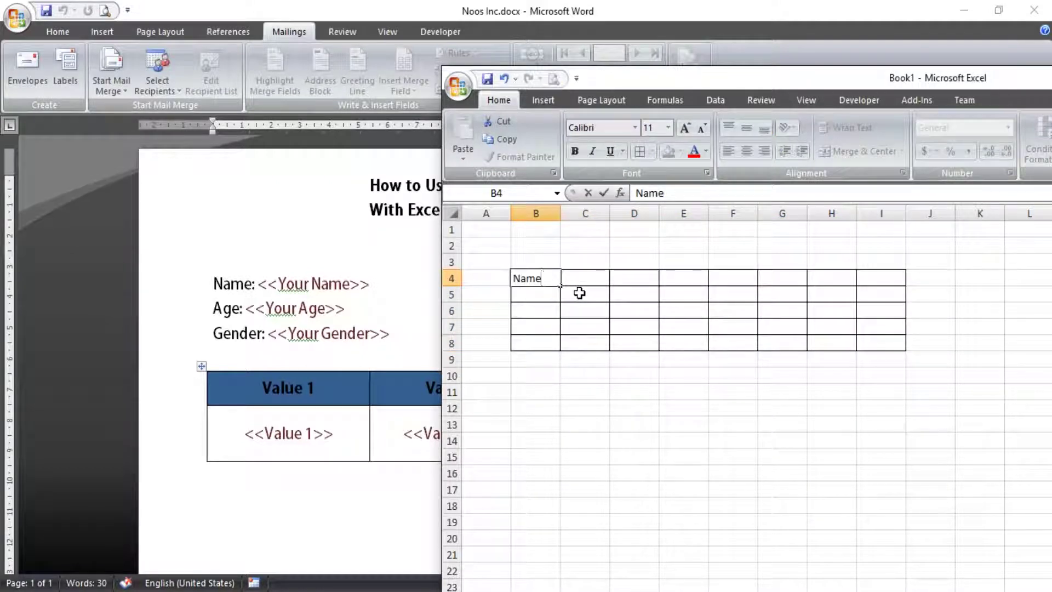
key("Tab")
type("Age")
key("Tab")
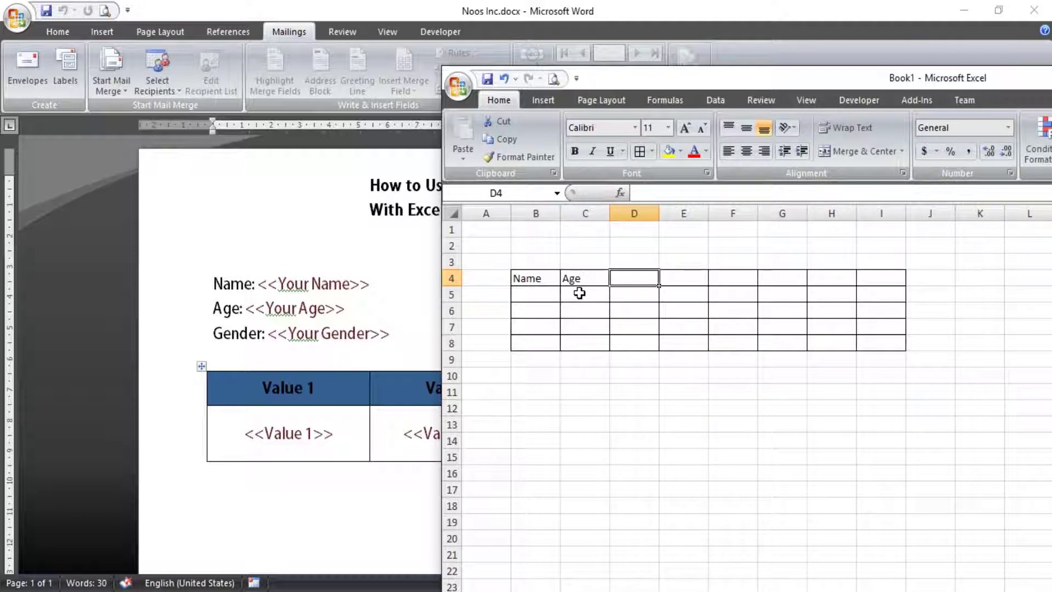
type("Gender")
key("Tab")
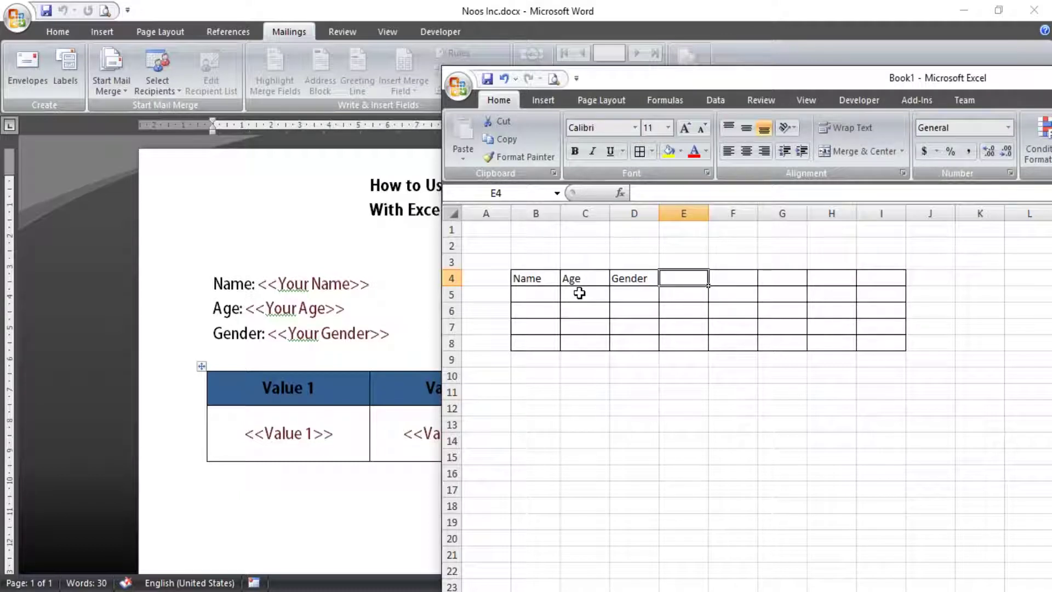
type("Value")
key("Tab")
type("Val")
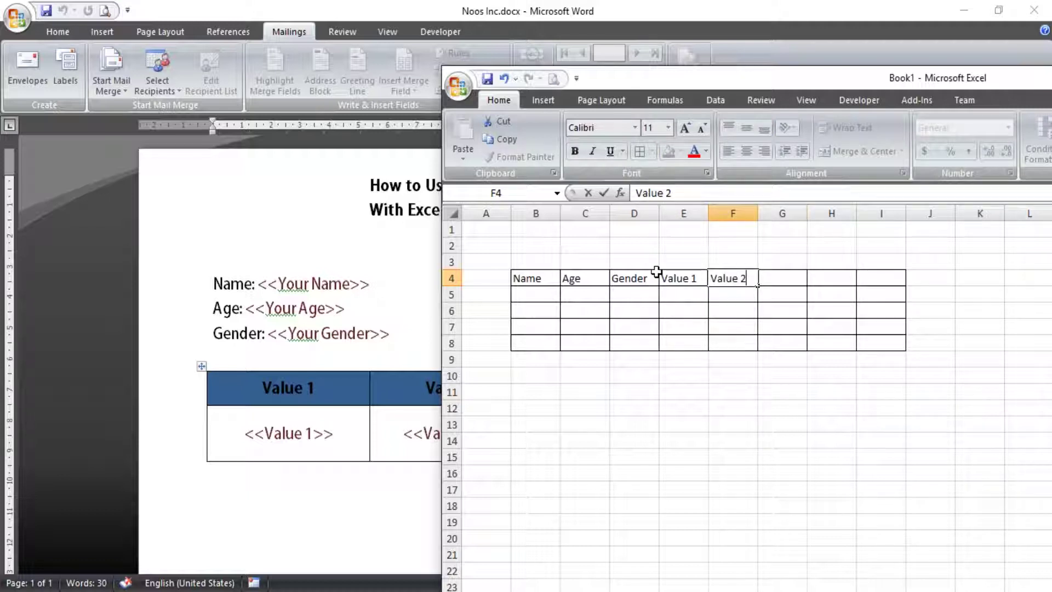
key("Tab")
type("Value 3")
Step: Delete the unused columns H and I from the table
left_click(964, 438)
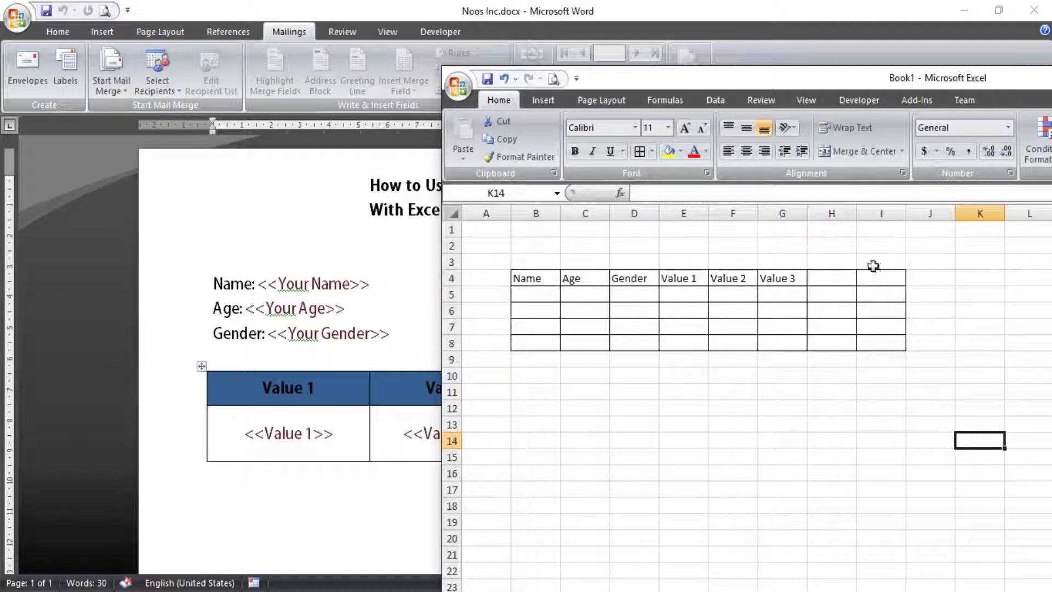
left_click_drag(824, 213, 859, 215)
right_click(858, 216)
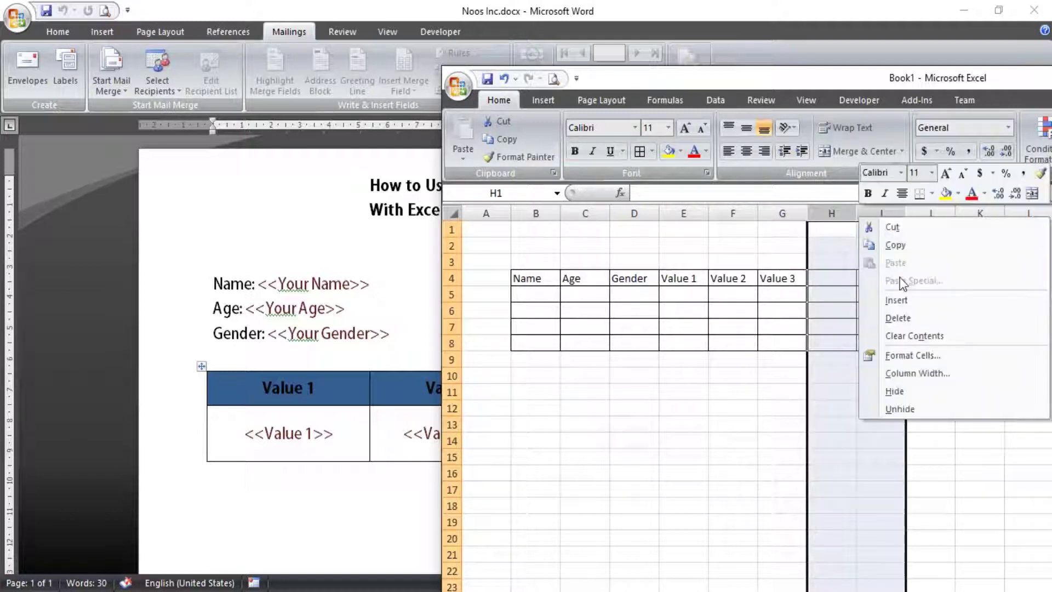
left_click(903, 316)
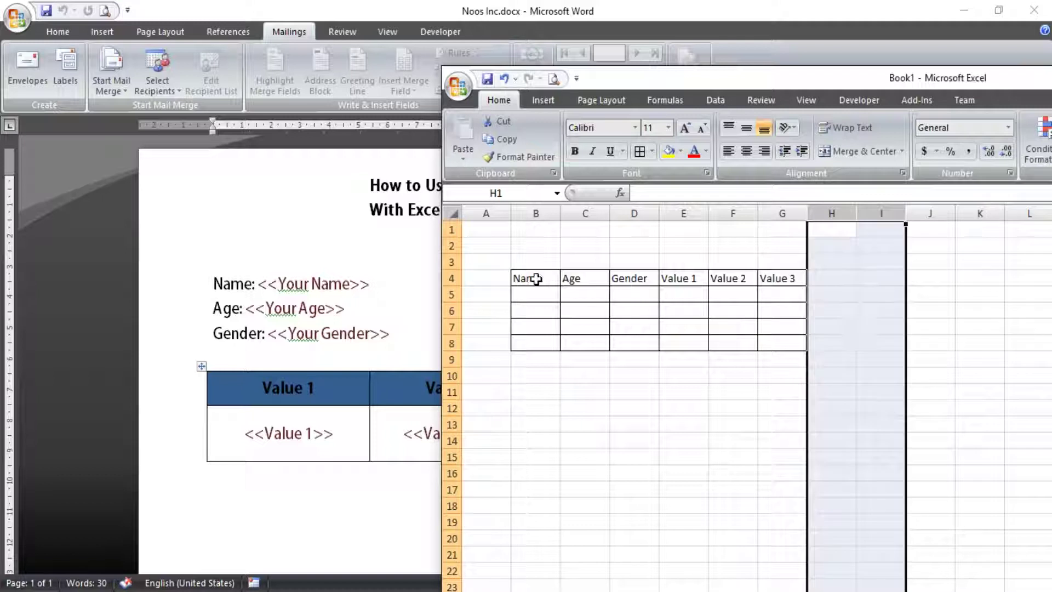
Step: Make header row B4:G4 tan, centred and bold; widen column B and narrow column A
left_click_drag(537, 279, 781, 277)
left_click(681, 152)
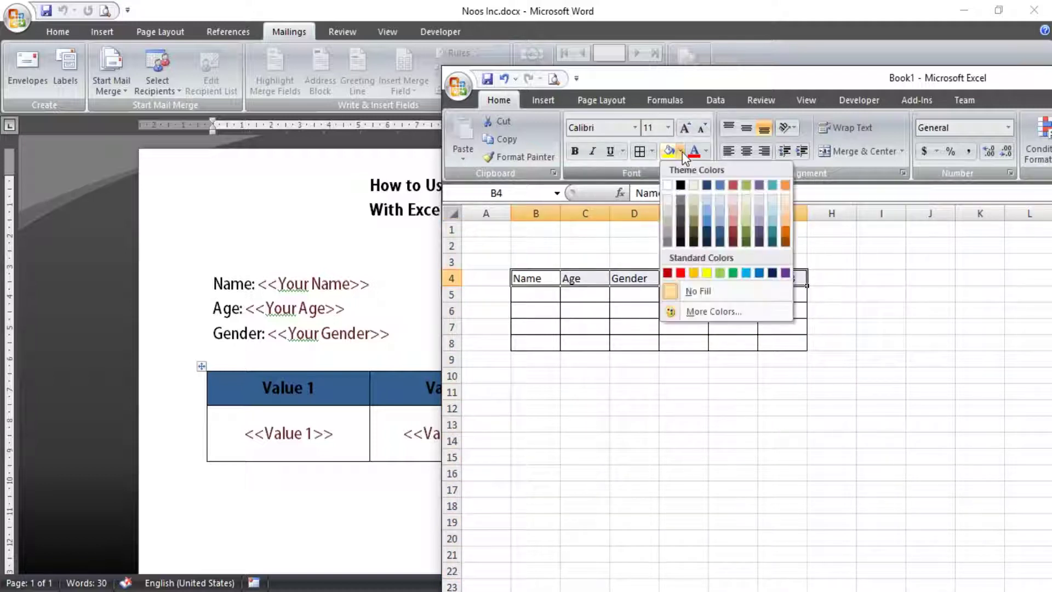
left_click(694, 221)
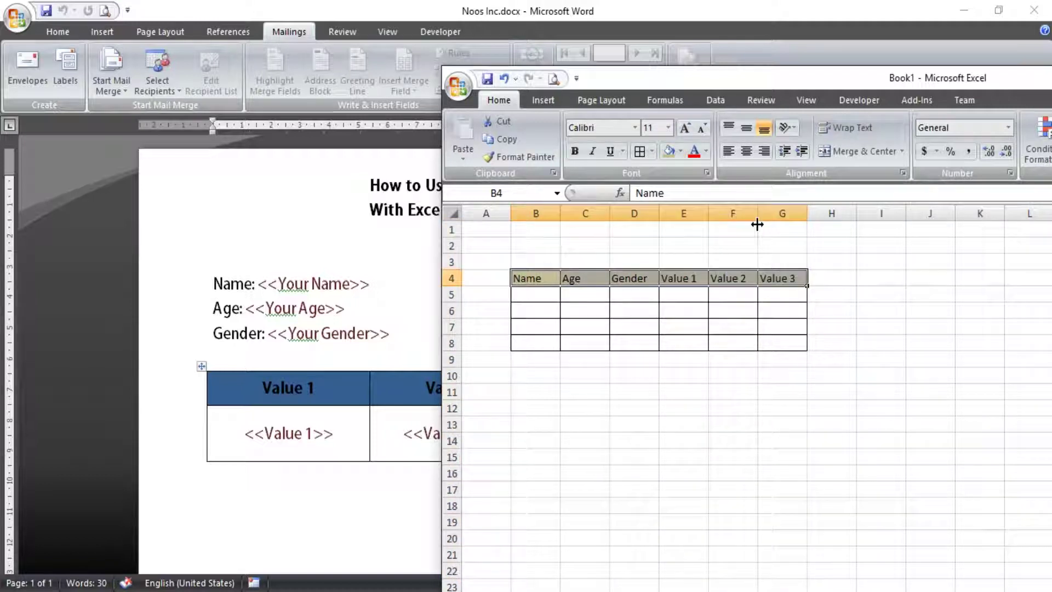
left_click(746, 152)
left_click(748, 130)
left_click(574, 152)
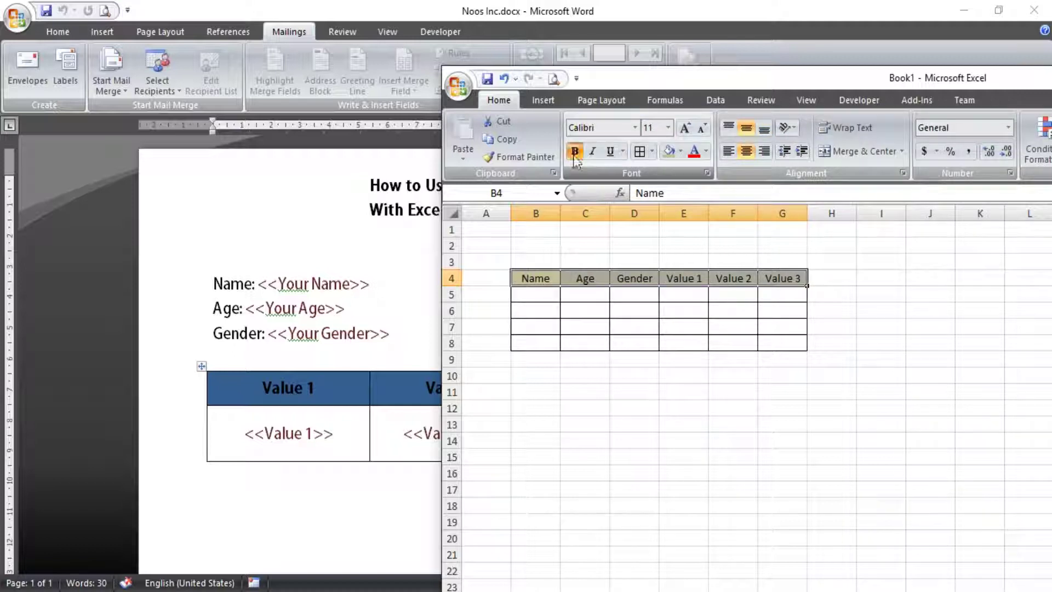
left_click_drag(560, 214, 631, 214)
left_click_drag(510, 213, 494, 213)
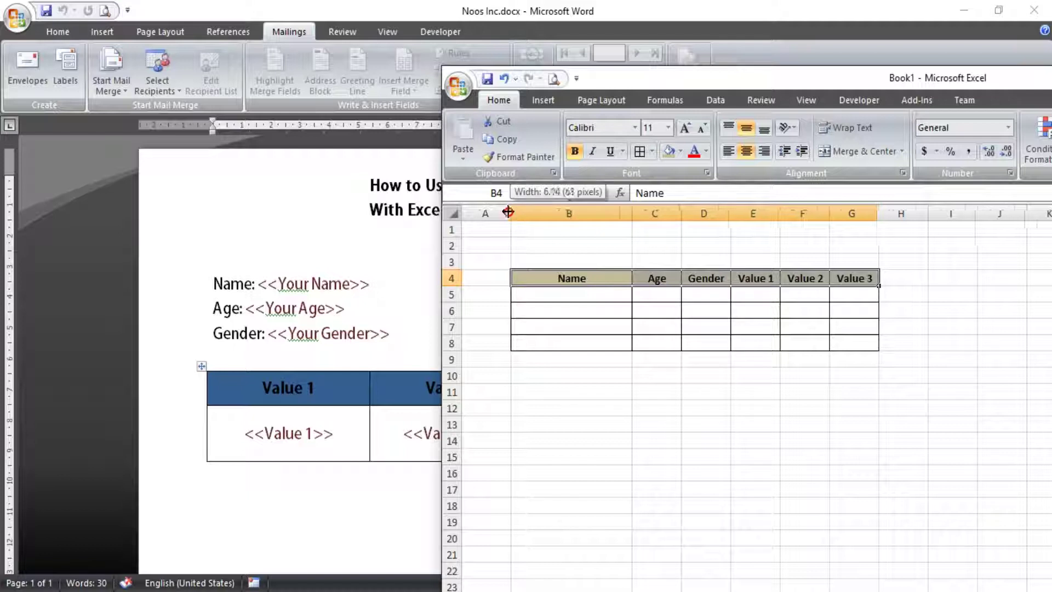
left_click(536, 301)
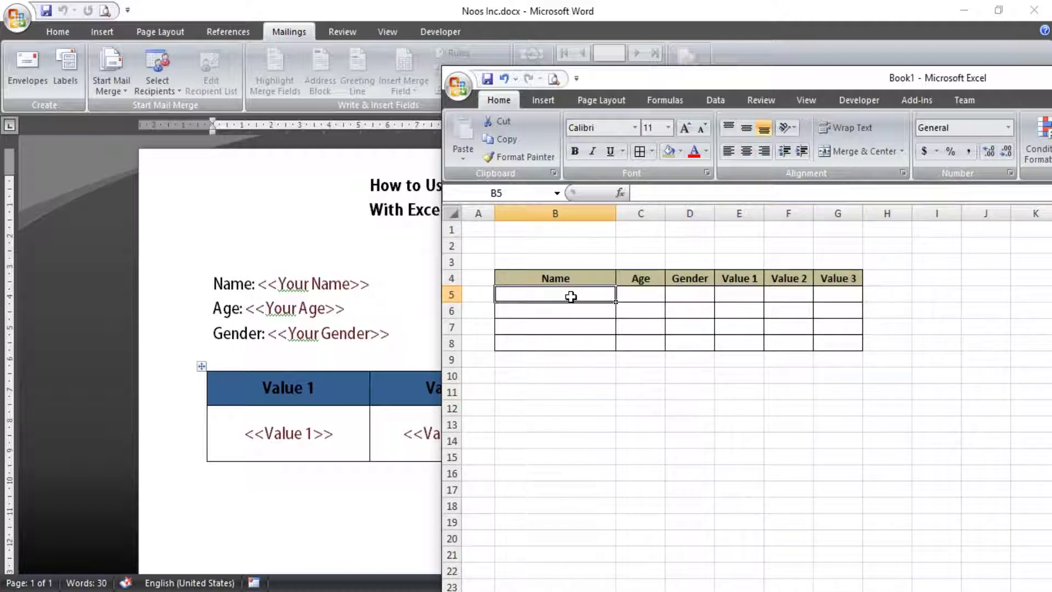
Step: Enter the first recipient's name, age 21, Male, and values 80, 90, 99 in row 5
type("SOni")
key("Left")
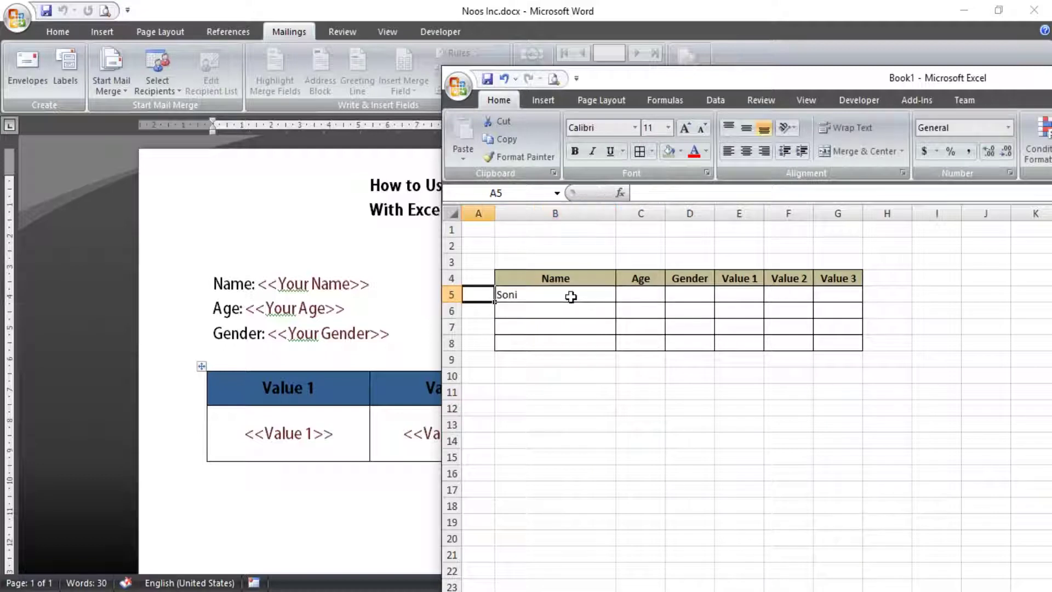
double_click(570, 296)
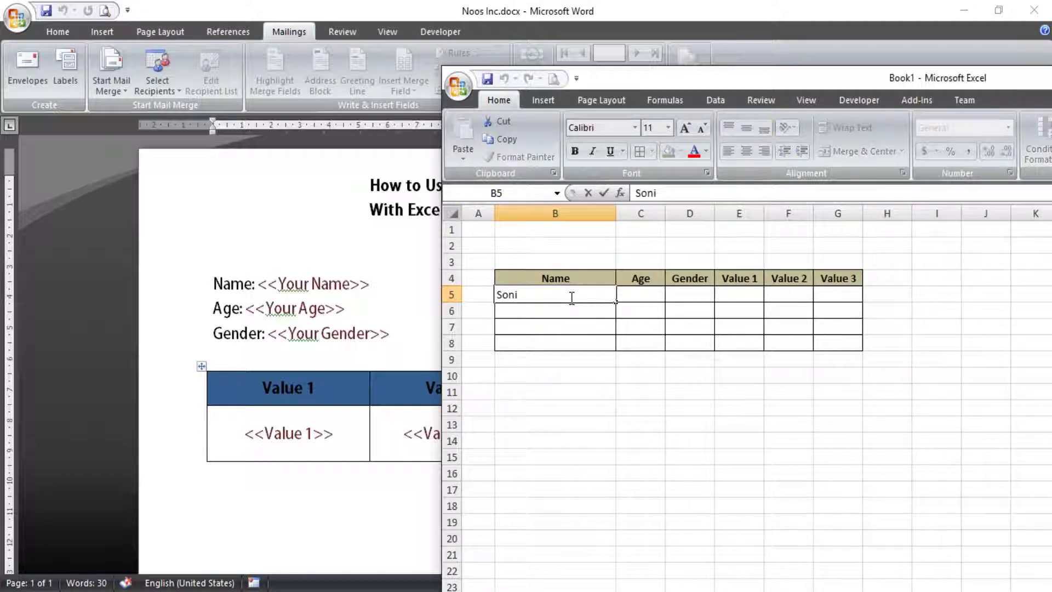
type("Sitez")
key("Tab")
type("21")
key("Tab")
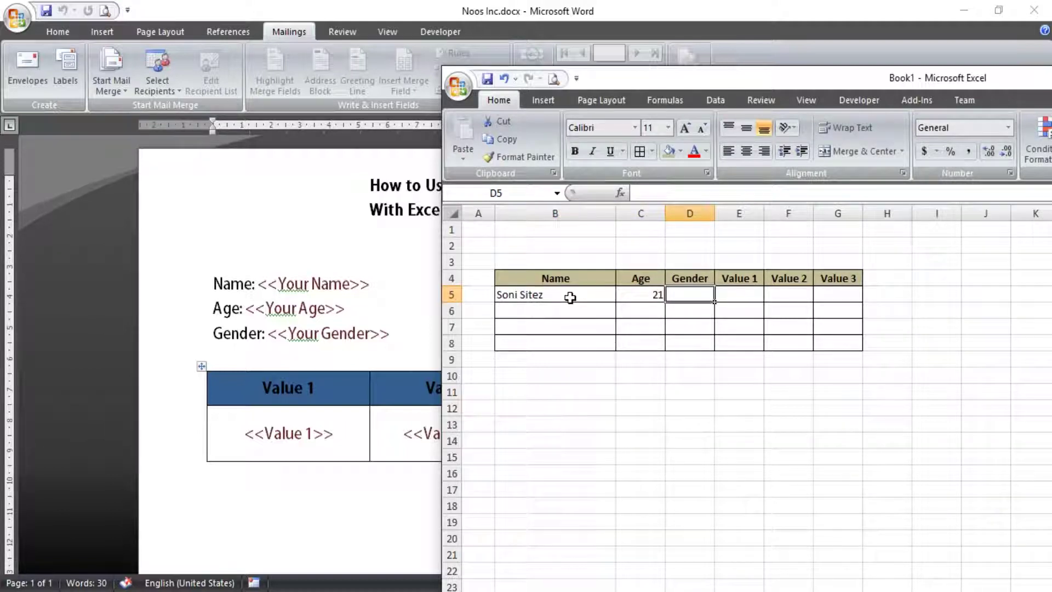
type("Mal")
key("Tab")
type("80")
key("Tab")
type("90")
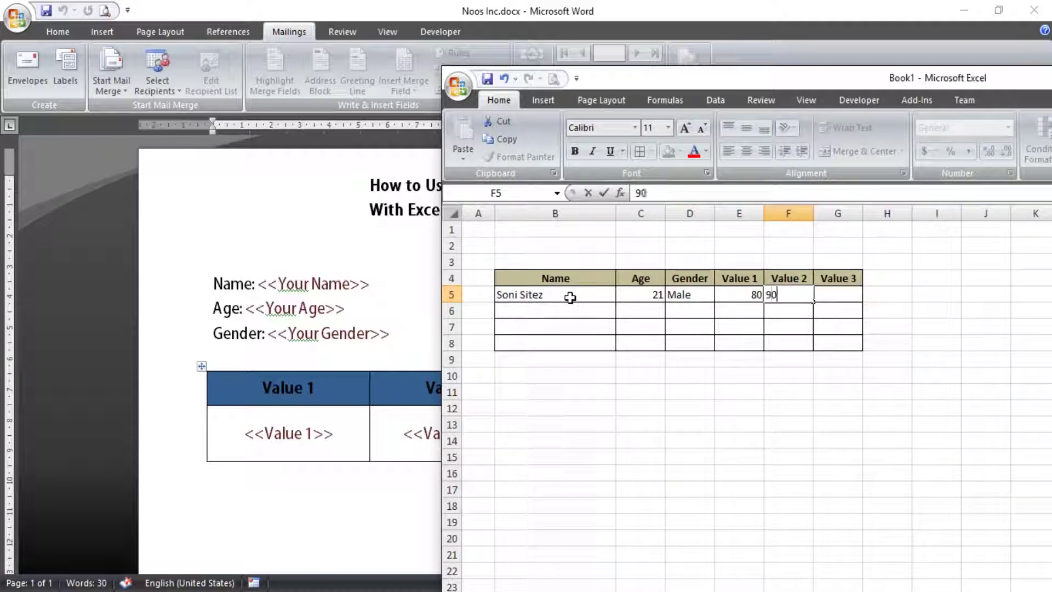
key("Tab")
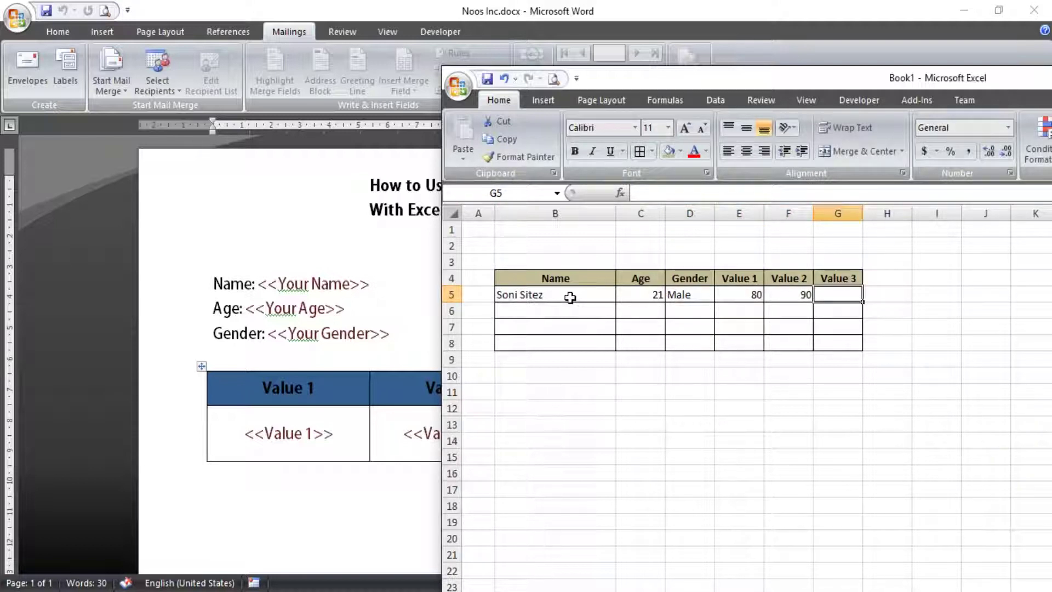
type("99")
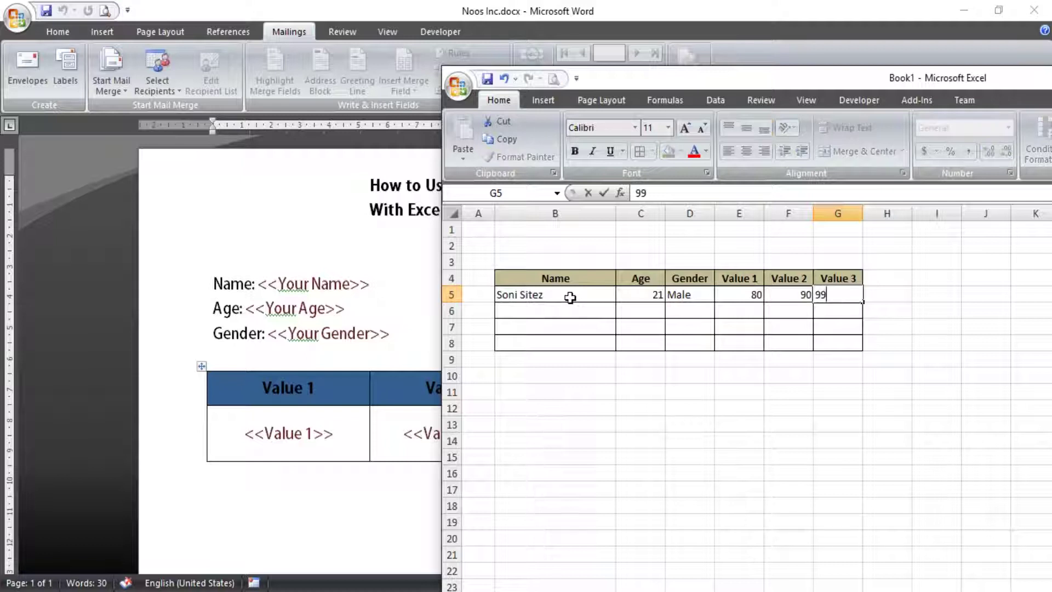
key("Tab")
Step: Centre the contents of the data area C5:G8
left_click(647, 296)
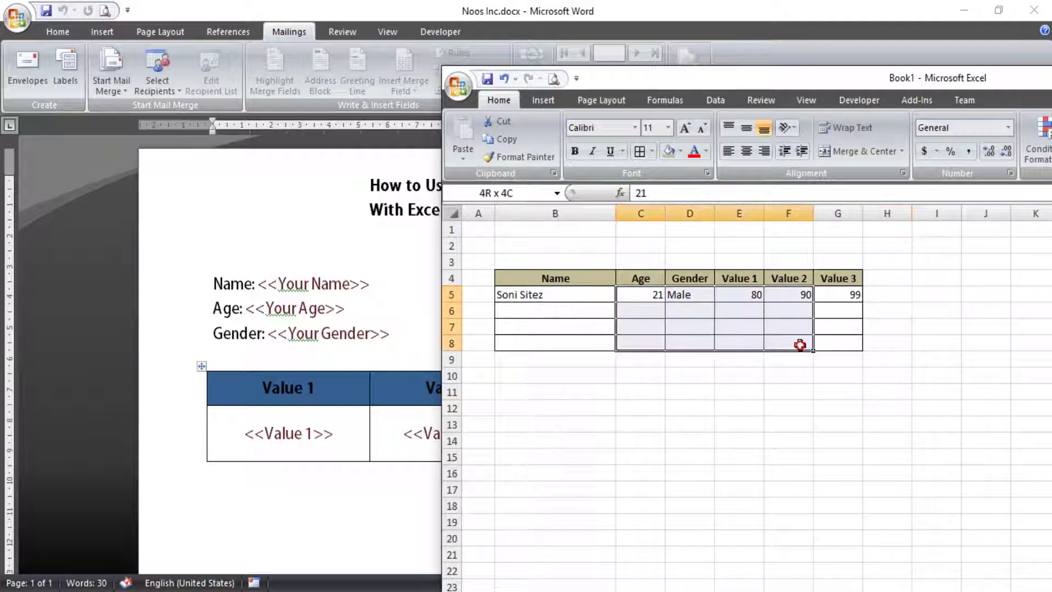
left_click_drag(646, 296, 830, 343)
left_click(745, 150)
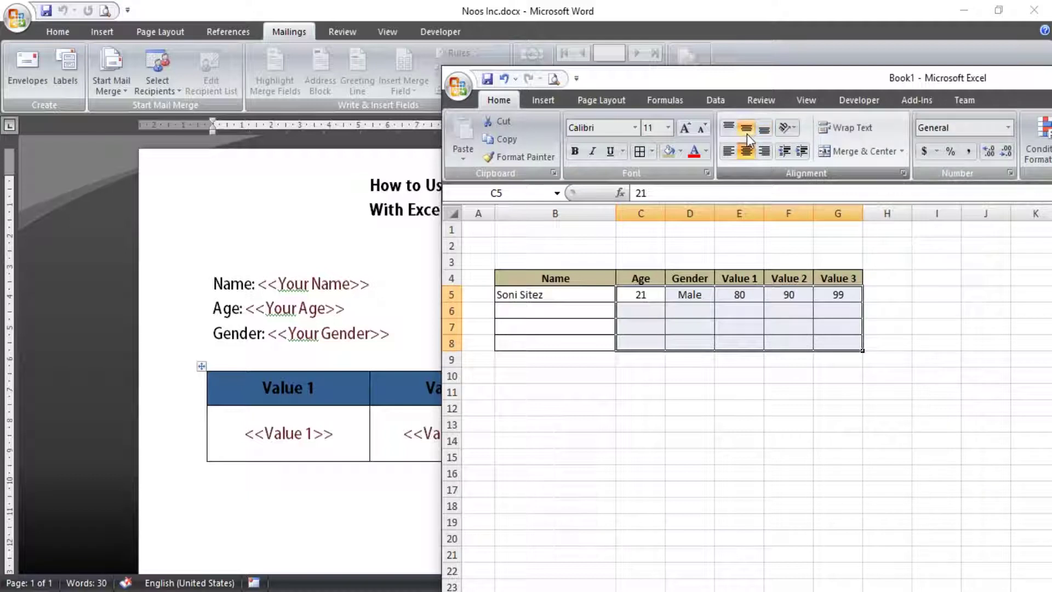
Step: Enter the second recipient's name, age 19, Male, and values 88, 81, 80 in row 6
left_click(550, 311)
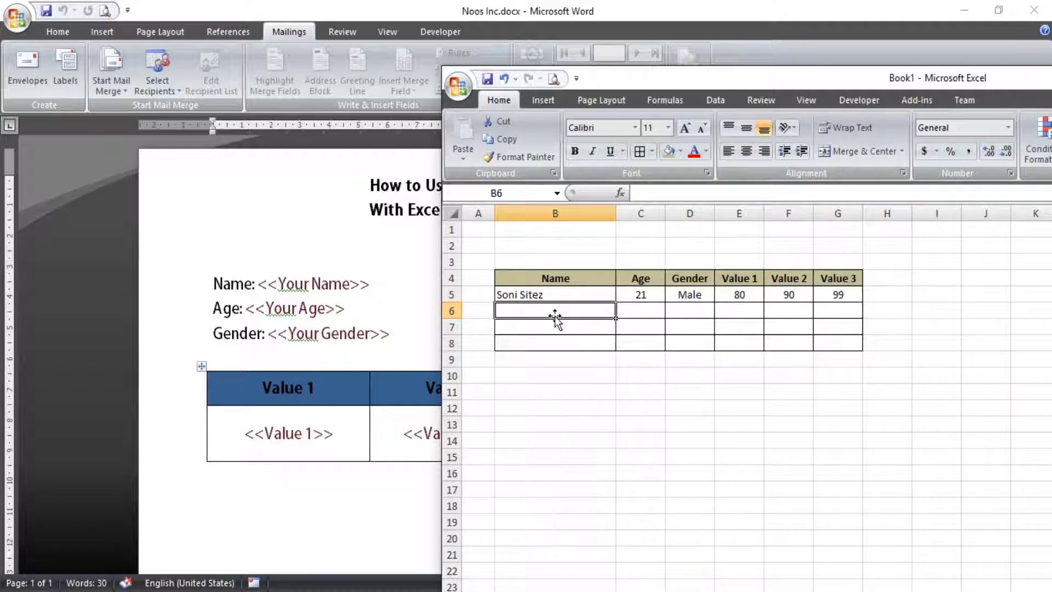
type("Joe Smith")
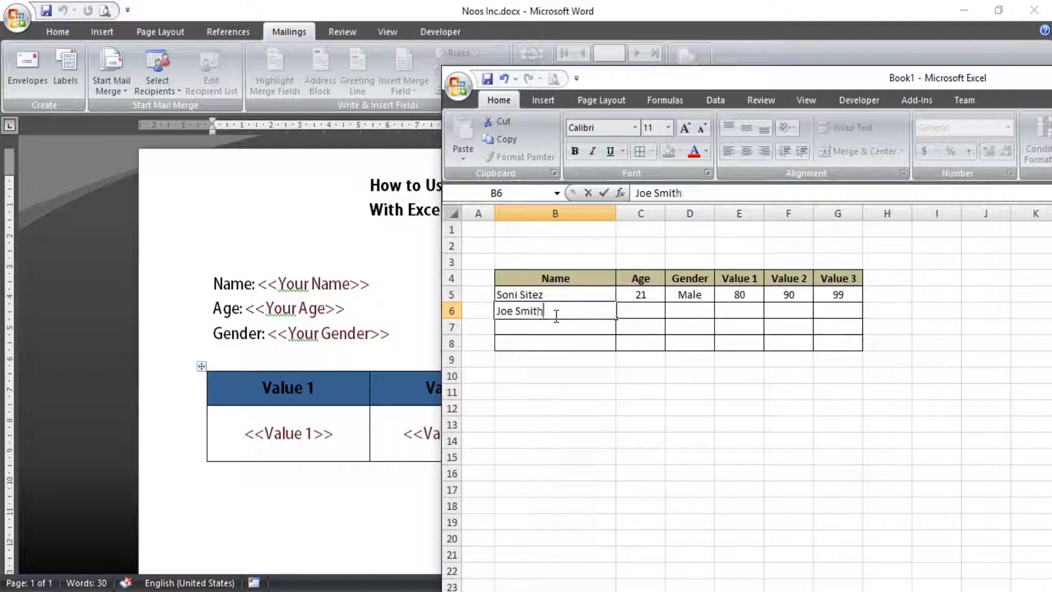
key("Tab")
type("19")
key("Tab")
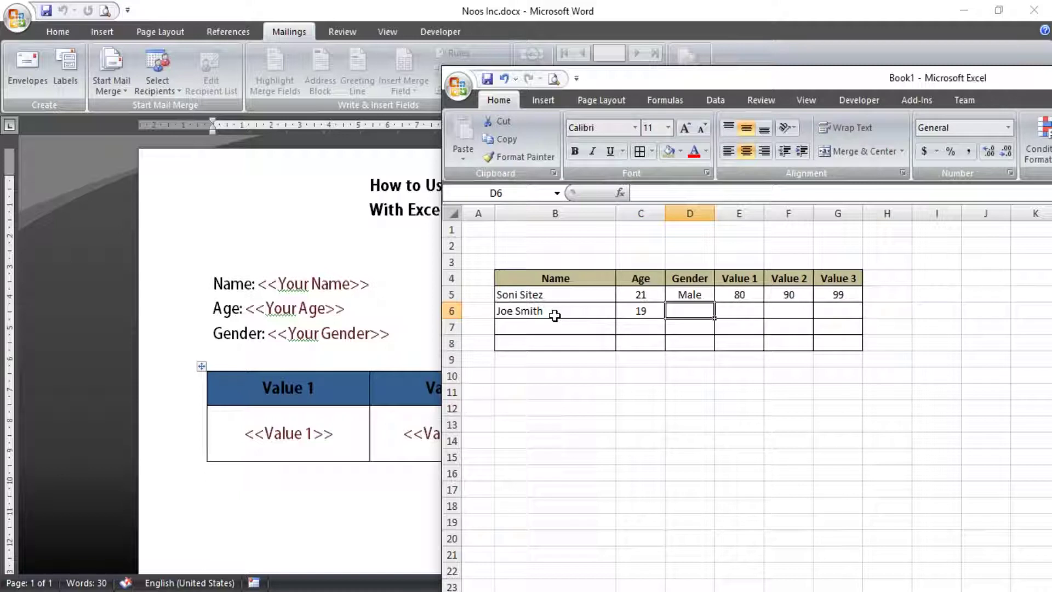
type("Mal")
key("Tab")
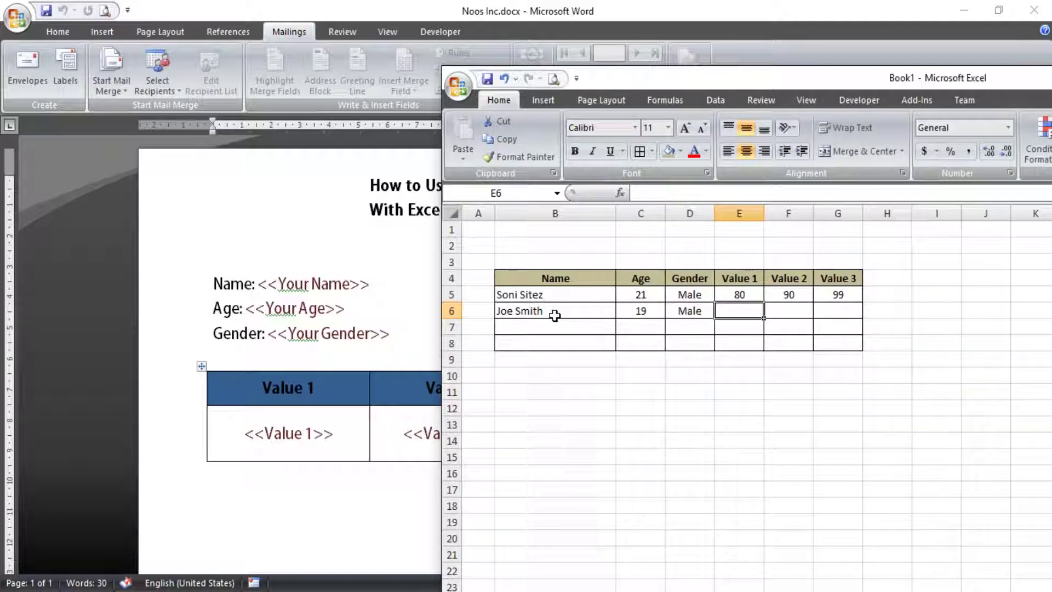
type("88")
key("Tab")
type("8")
key("Tab")
type("8")
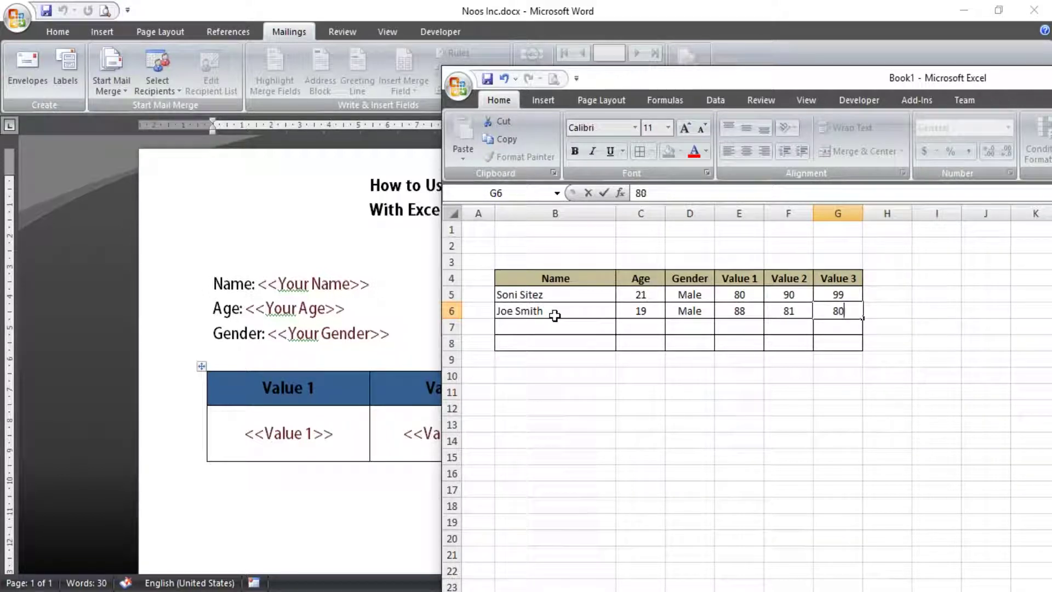
key("Tab")
Step: Enter the third recipient's name, age 23, Female, and values 77, 72, 71 in row 7
left_click(559, 326)
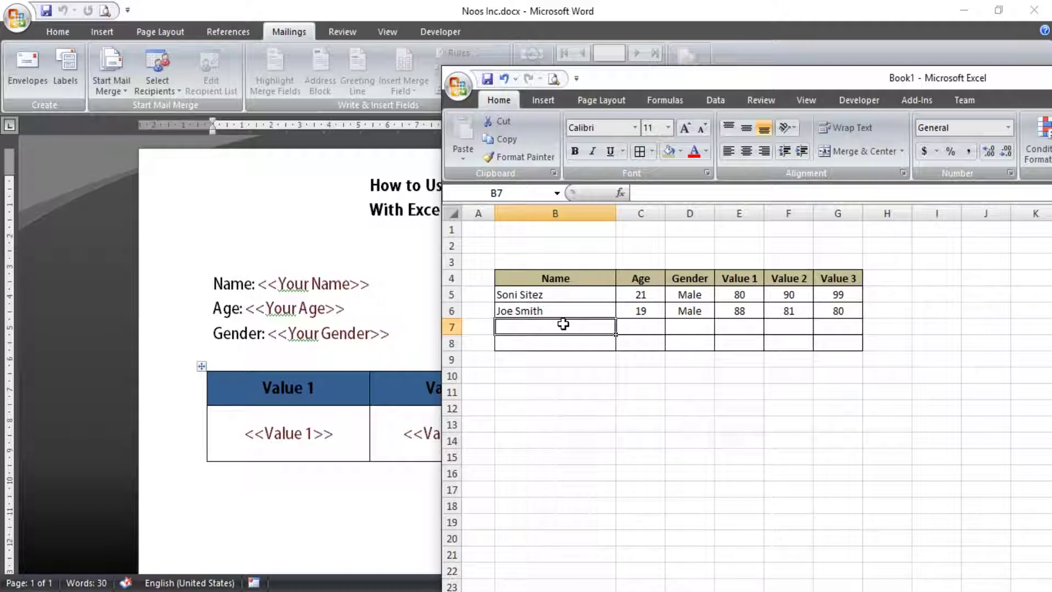
type("S")
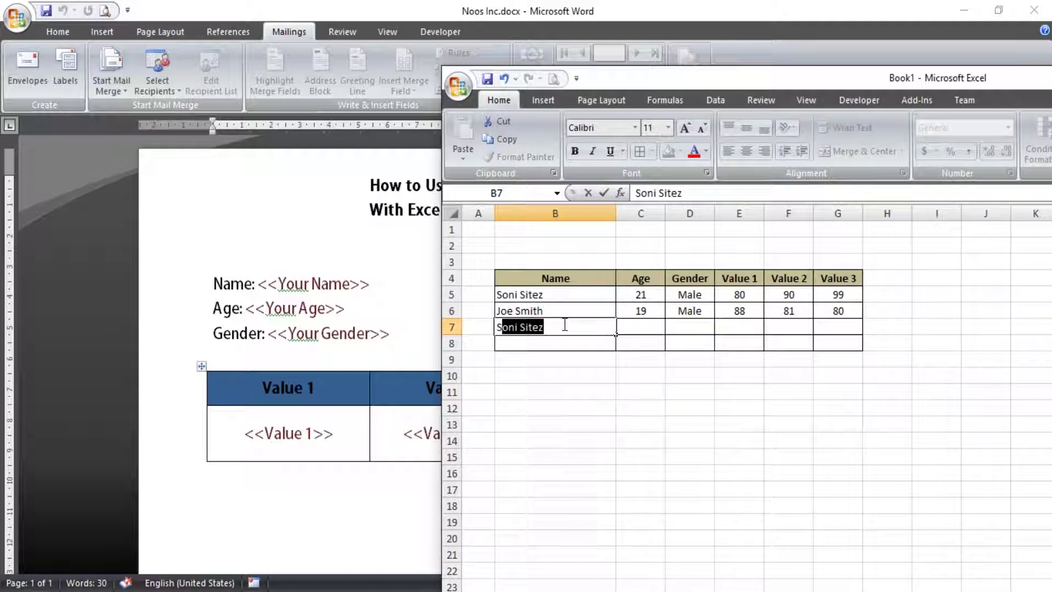
type("eyla")
key("Tab")
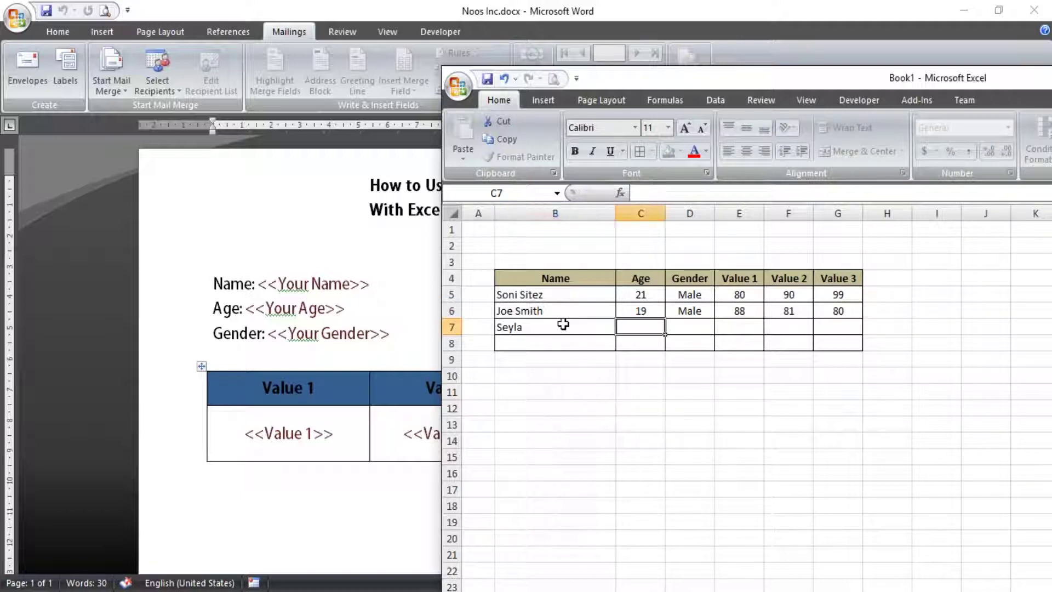
type("23")
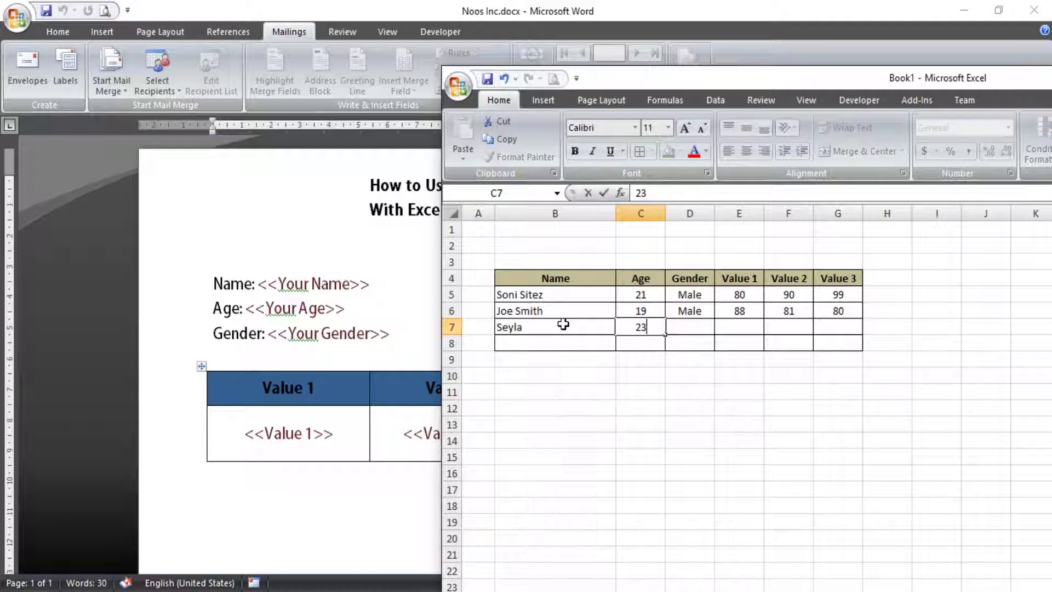
key("Tab")
type("Female")
key("Tab")
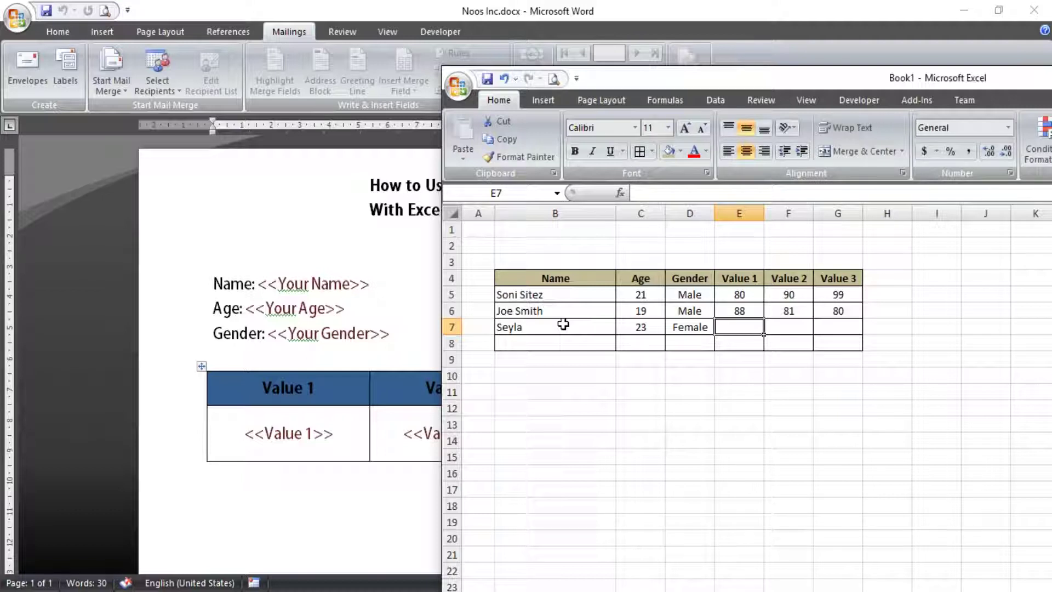
type("77")
key("Tab")
type("7")
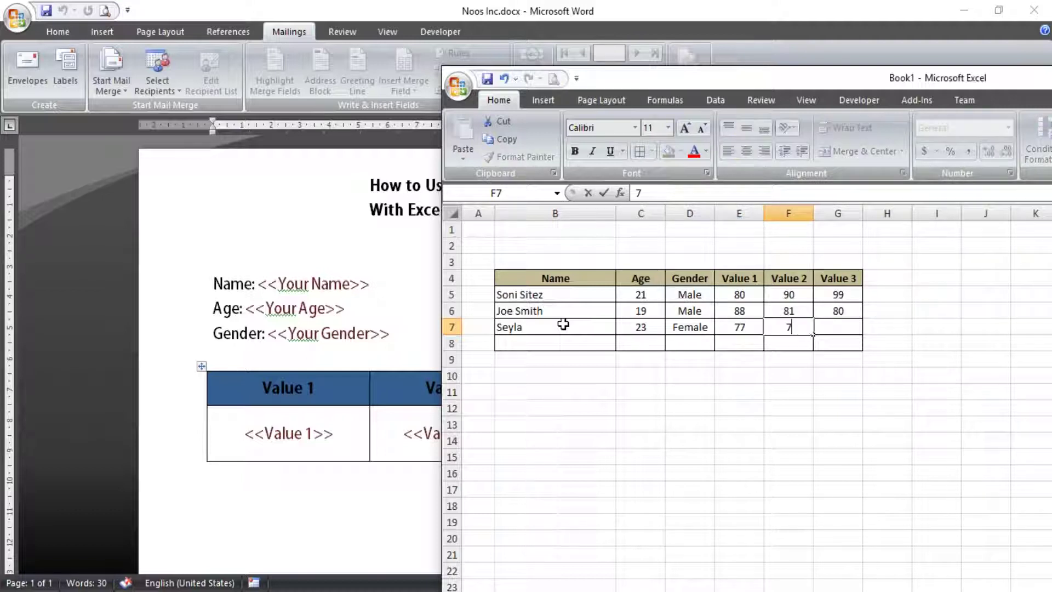
type("2")
key("Tab")
type("7")
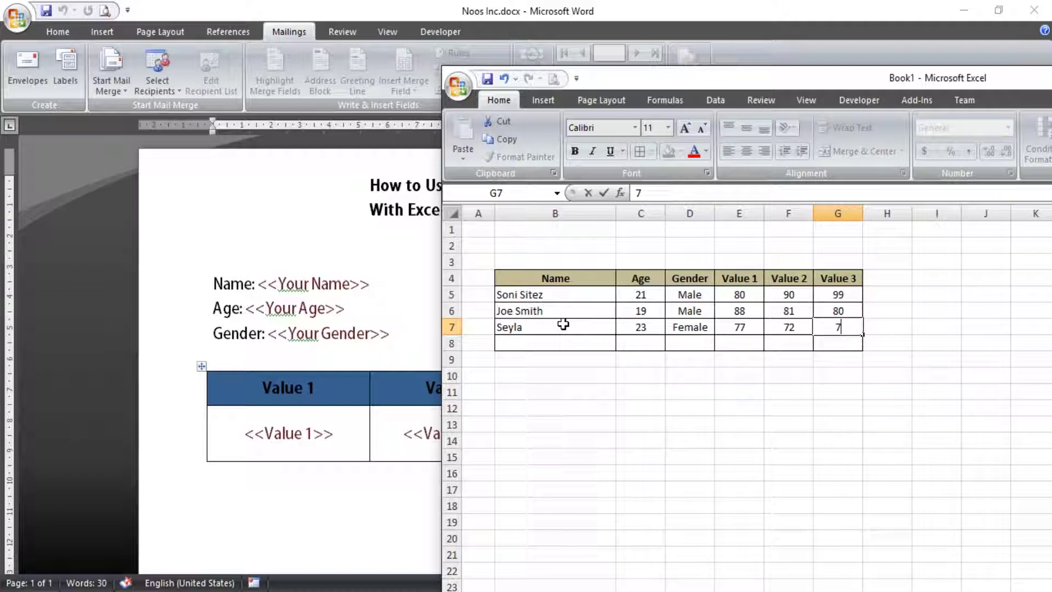
key("Tab")
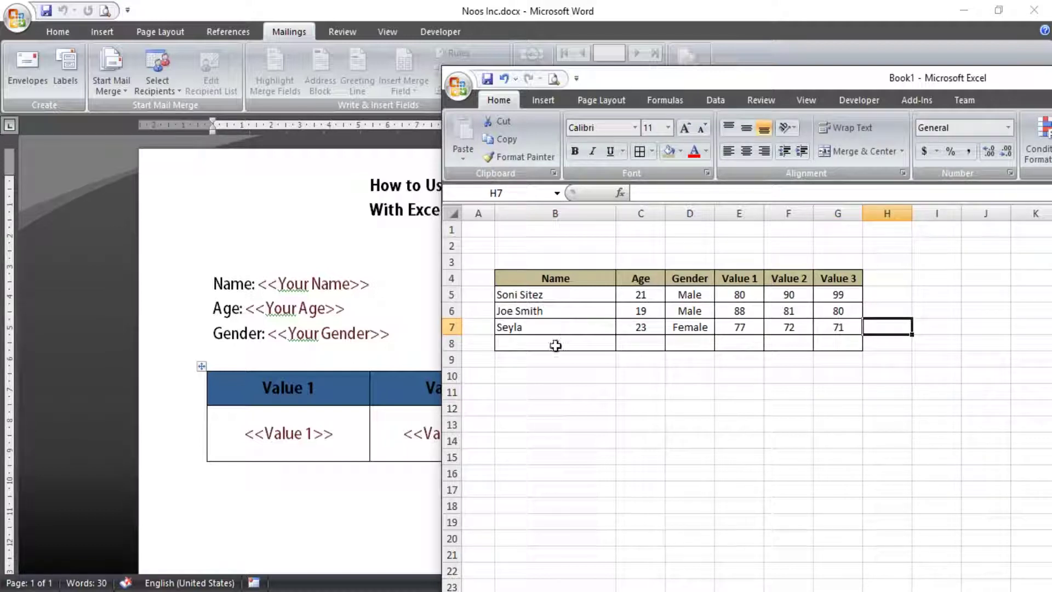
Step: Enter the fourth recipient's name, age 22, Female, and values 33, 34 in row 8
left_click(556, 344)
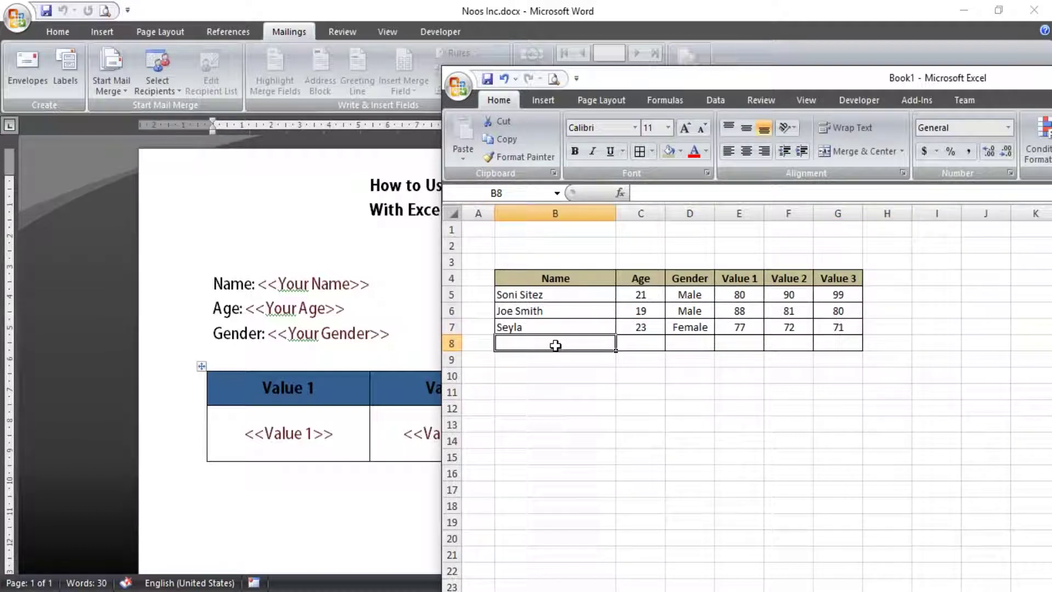
type("Rica")
key("Tab")
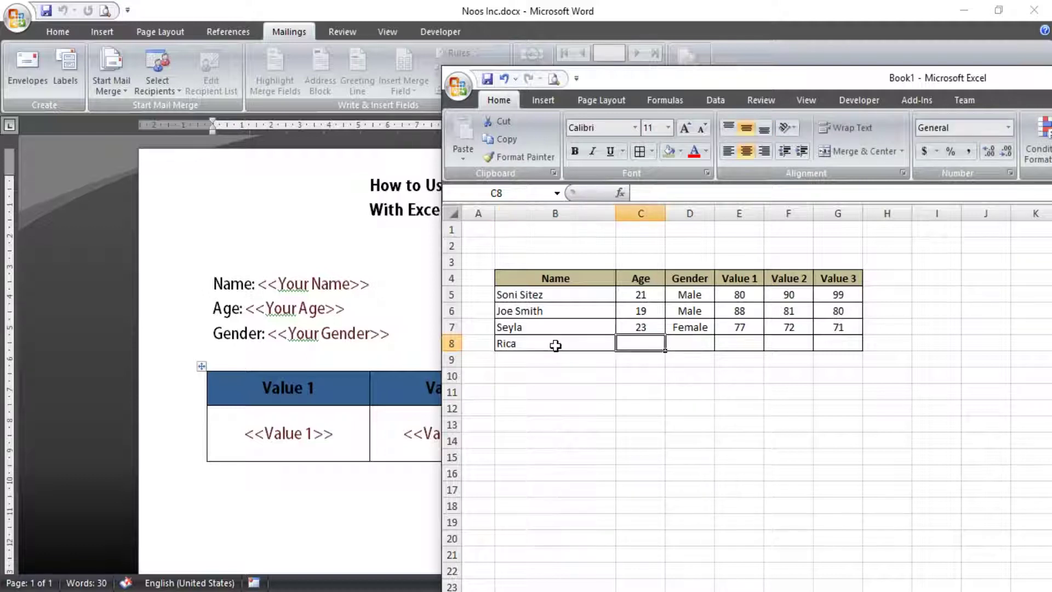
type("22")
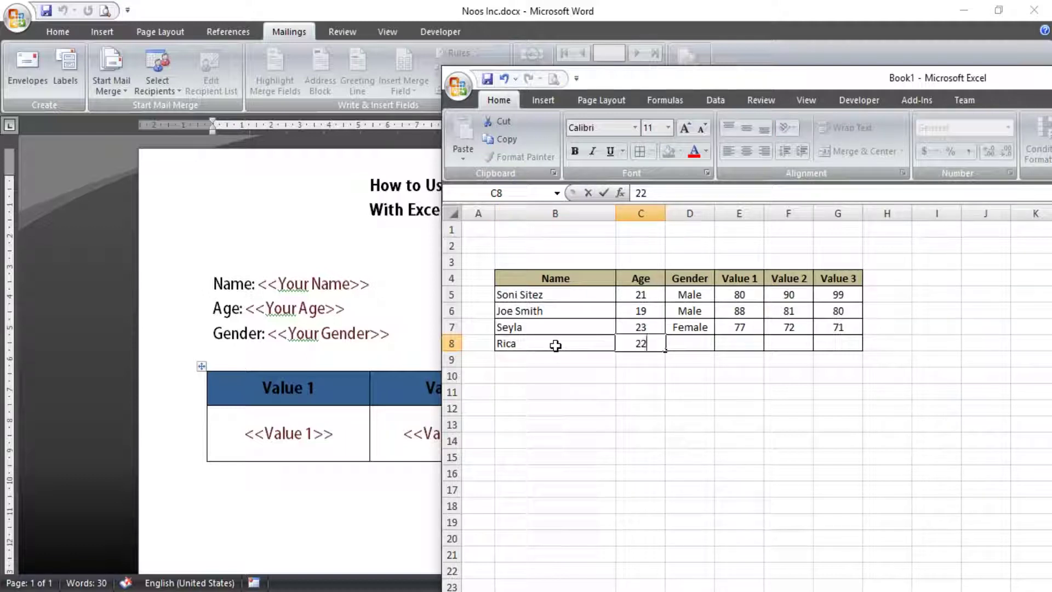
key("Tab")
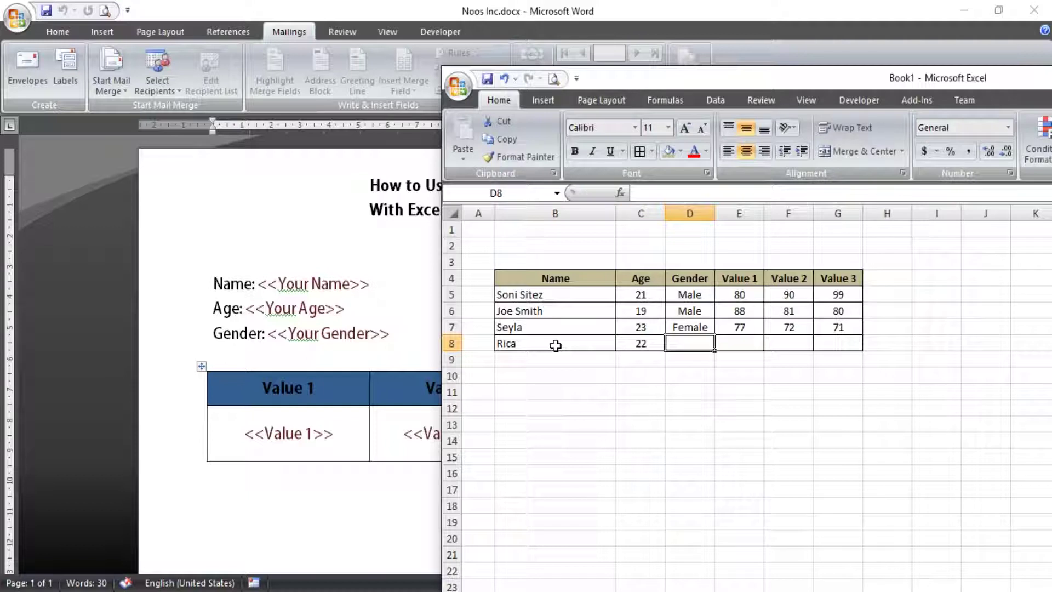
type("Female")
key("Tab")
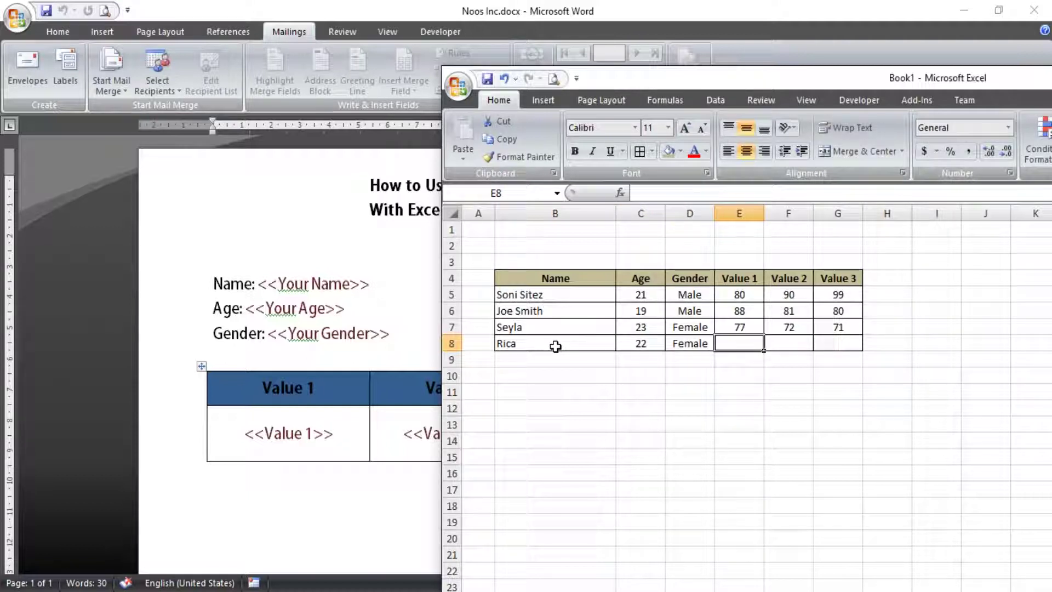
type("33")
key("Tab")
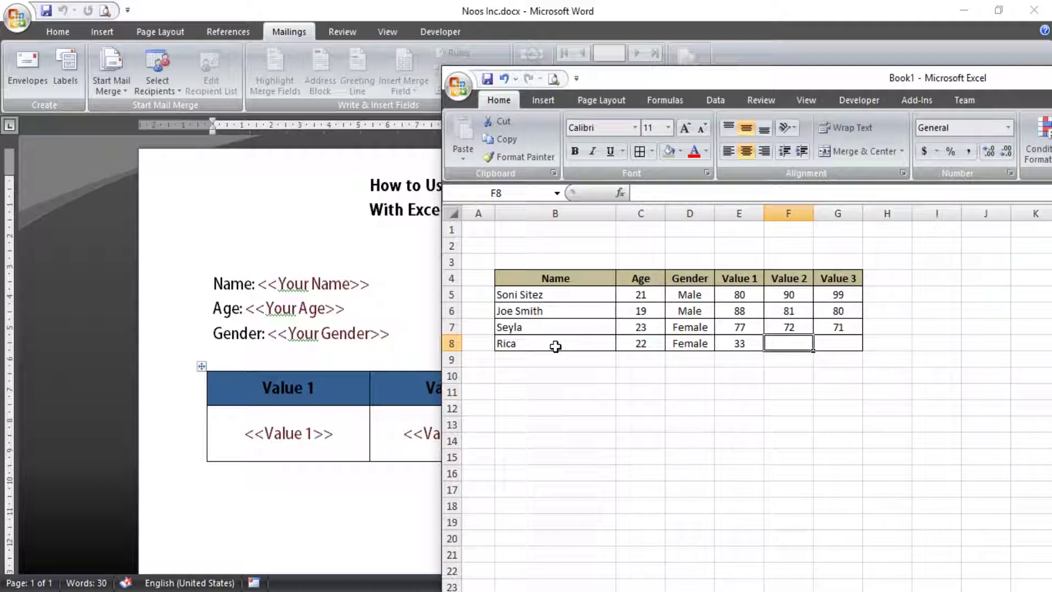
type("33")
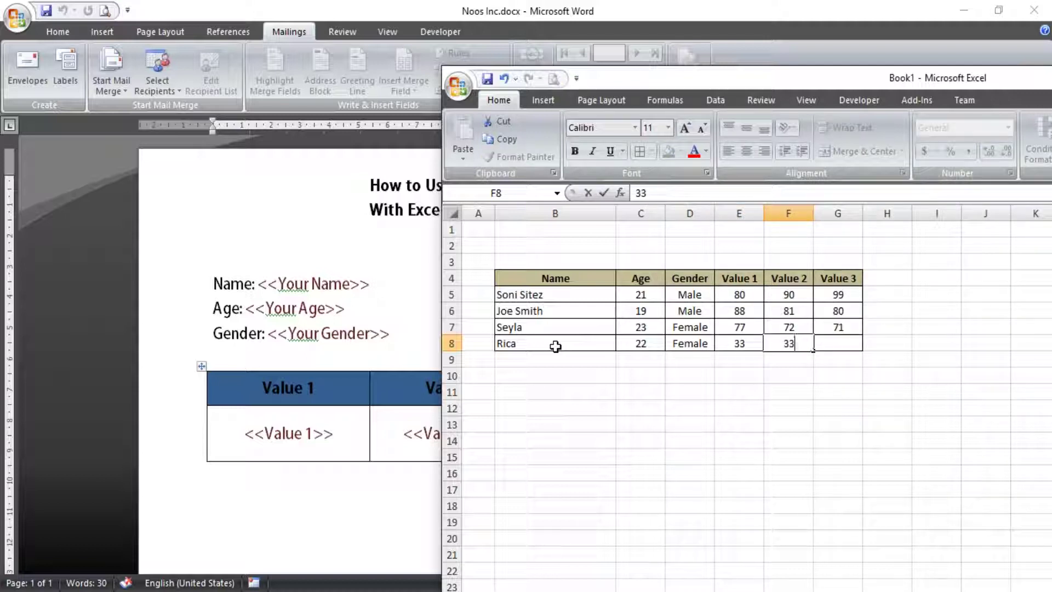
key("Tab")
Step: Enter 35 as the last Value 3, dock Excel beside the letter, and select B4:G8
type("35")
left_click(868, 372)
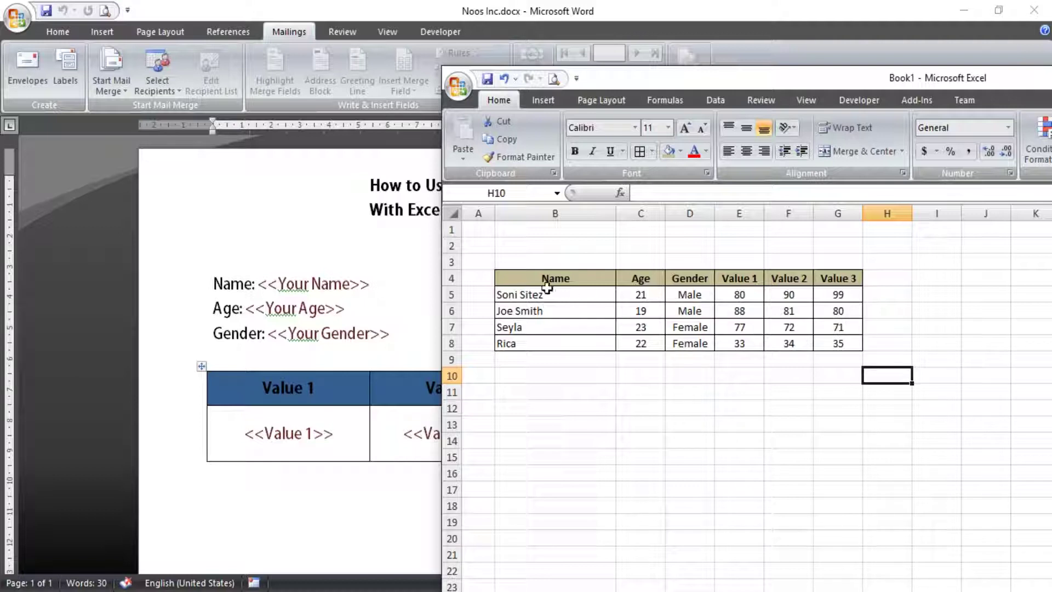
mouse_move(666, 87)
left_mouse_down()
mouse_move(812, 89)
mouse_move(831, 74)
left_mouse_up()
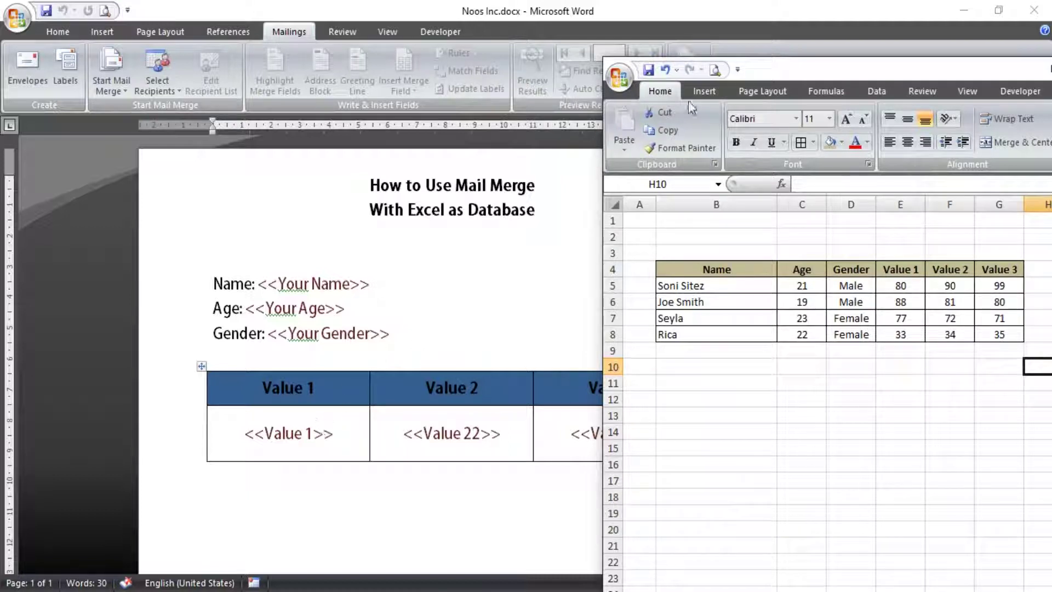
left_click_drag(801, 73, 729, 148)
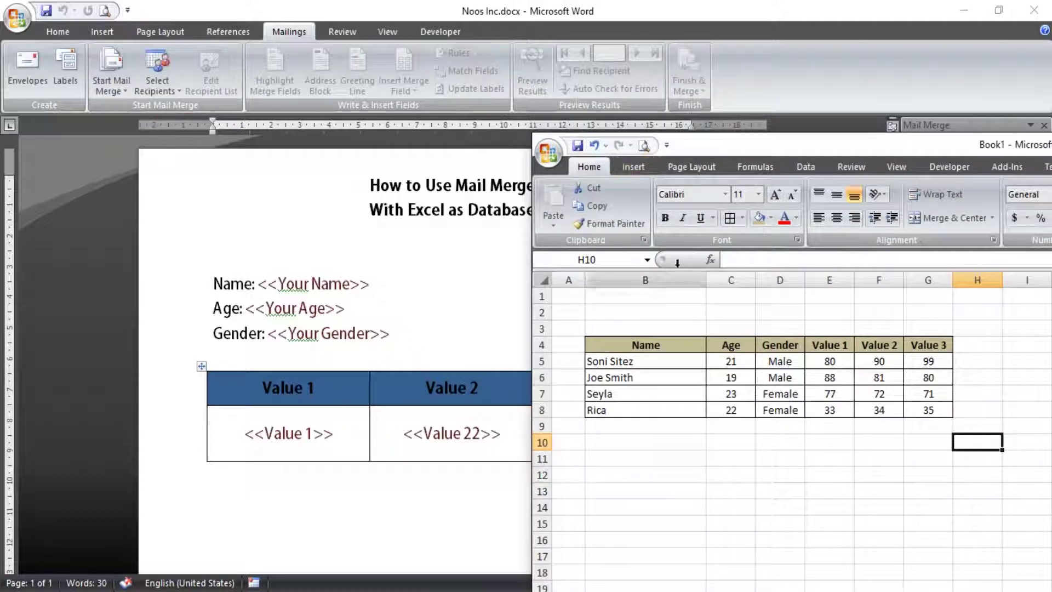
left_click_drag(635, 342, 920, 411)
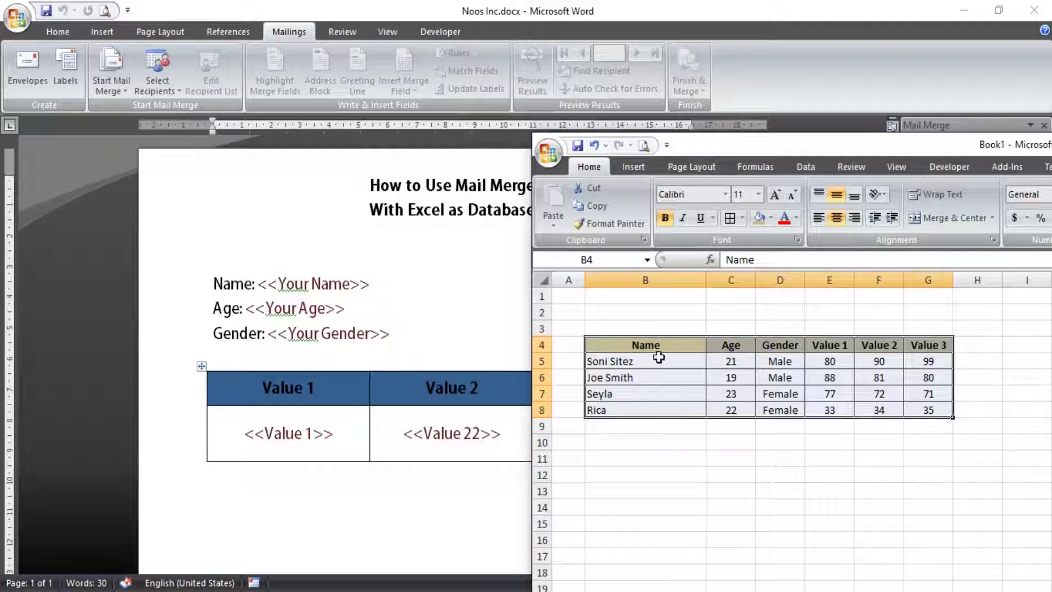
Step: Select B4:G8 and name the range OURDATA in the Name Box
mouse_move(604, 346)
left_mouse_down()
mouse_move(851, 409)
mouse_move(926, 413)
left_mouse_up()
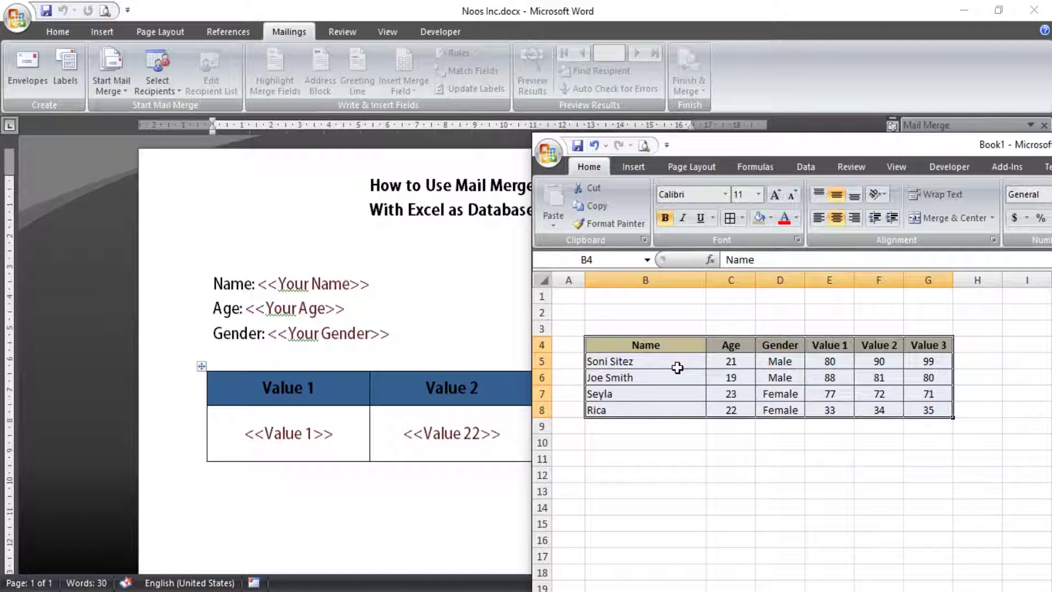
mouse_move(635, 345)
left_mouse_down()
mouse_move(877, 410)
mouse_move(927, 410)
left_mouse_up()
left_click_drag(605, 340, 923, 414)
left_click(603, 261)
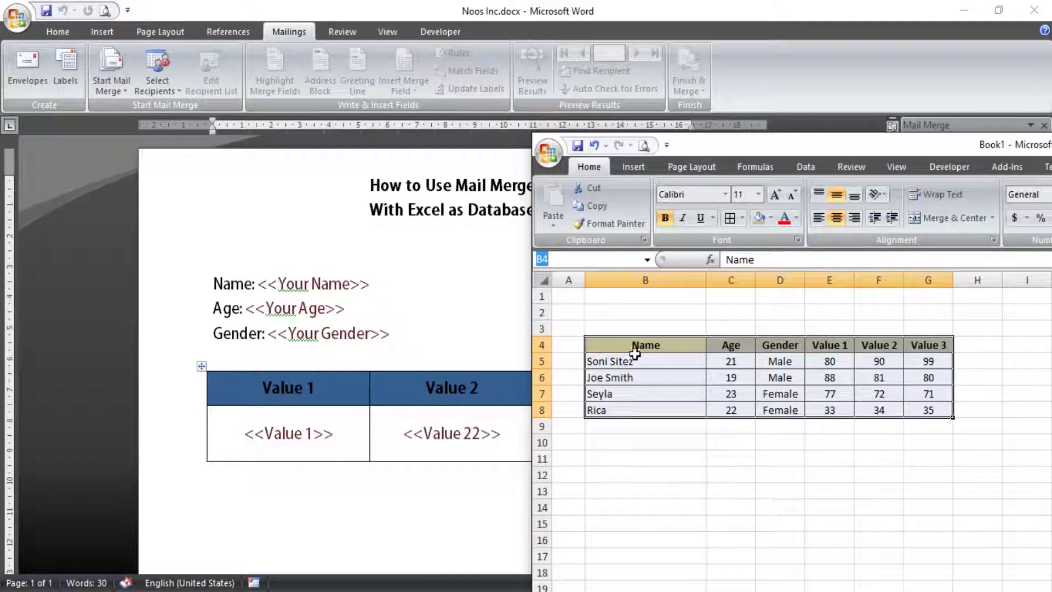
left_click_drag(640, 346, 915, 410)
left_click(595, 260)
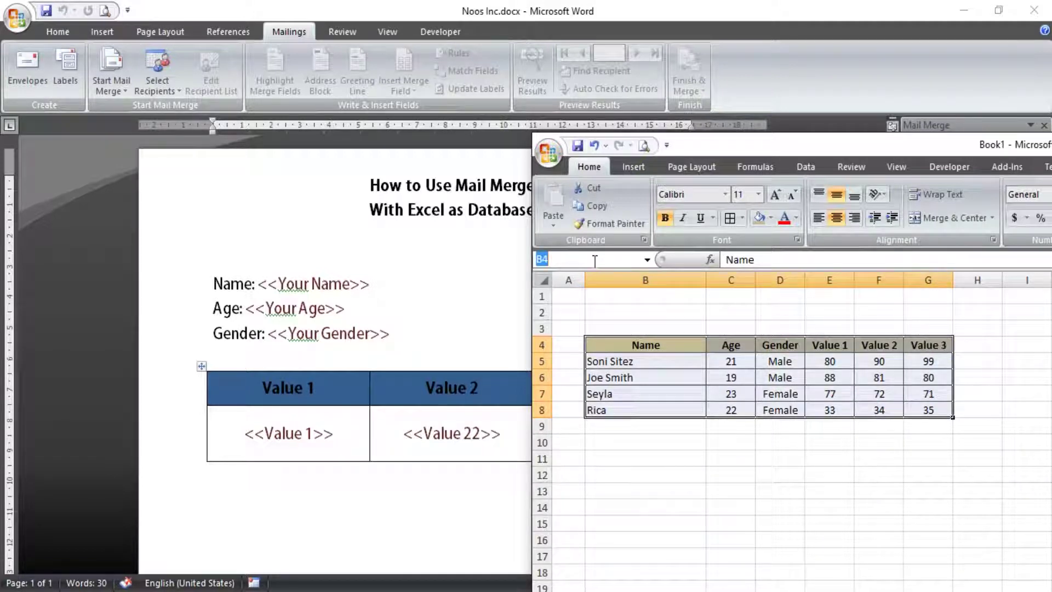
type("Y")
type("A")
key("Return")
Step: Reselect the table to confirm it carries the OURDATA name
left_click(701, 441)
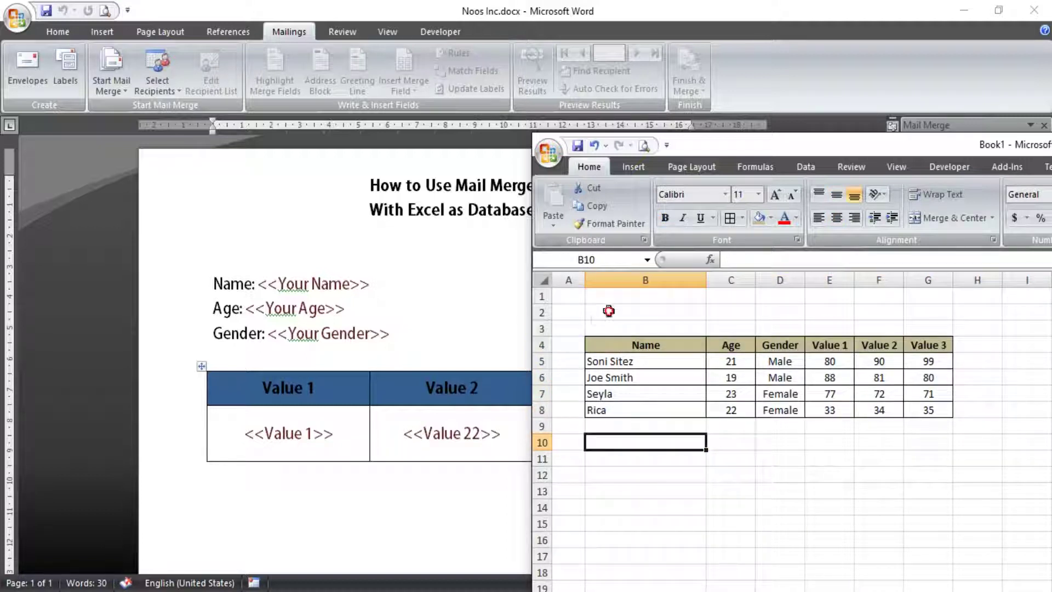
left_click(625, 312)
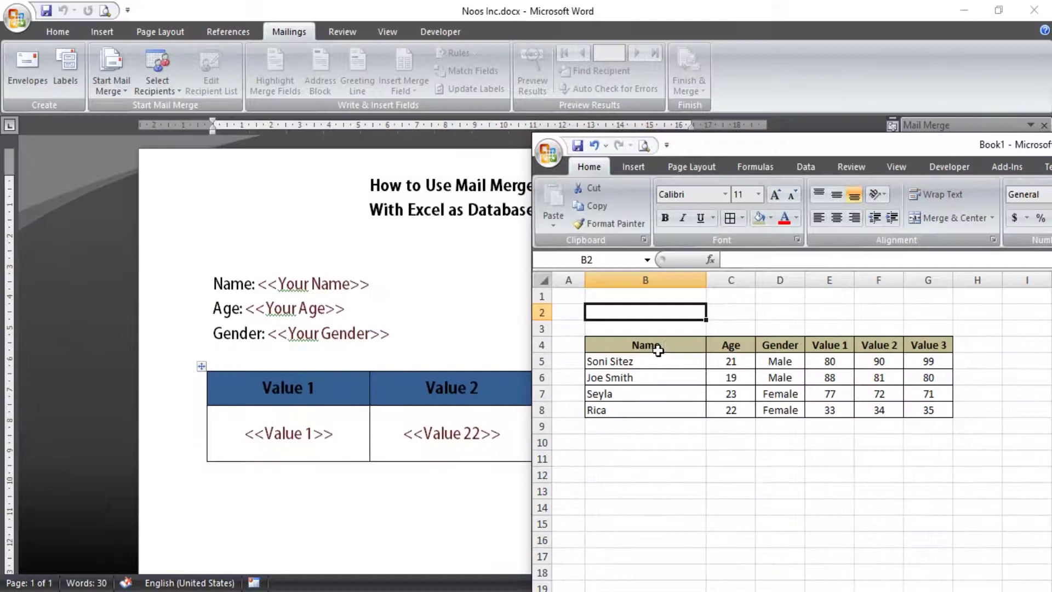
left_click(637, 347)
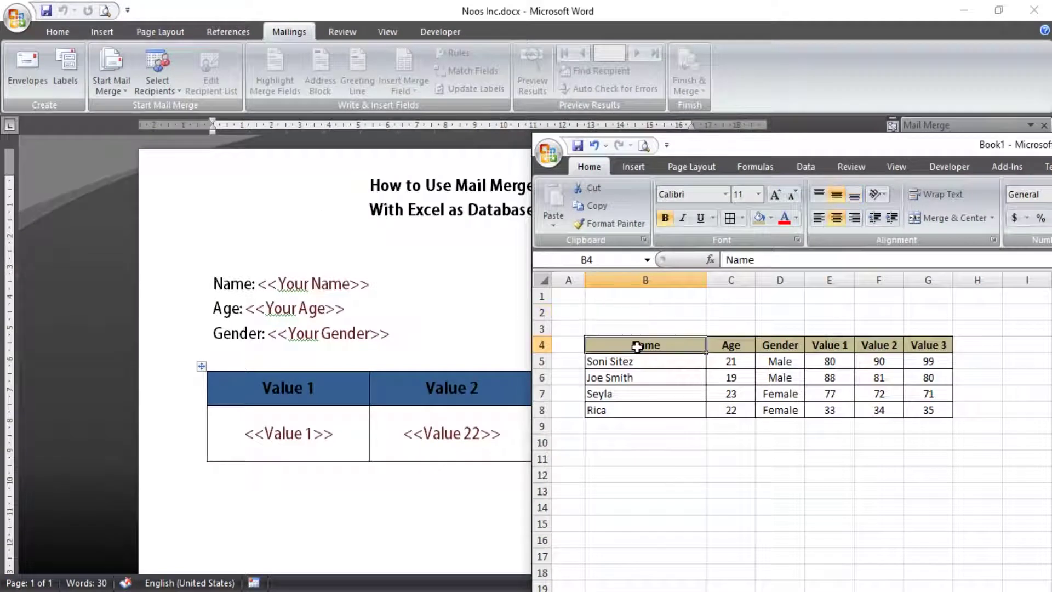
mouse_move(637, 347)
left_mouse_down()
mouse_move(780, 403)
mouse_move(926, 406)
left_mouse_up()
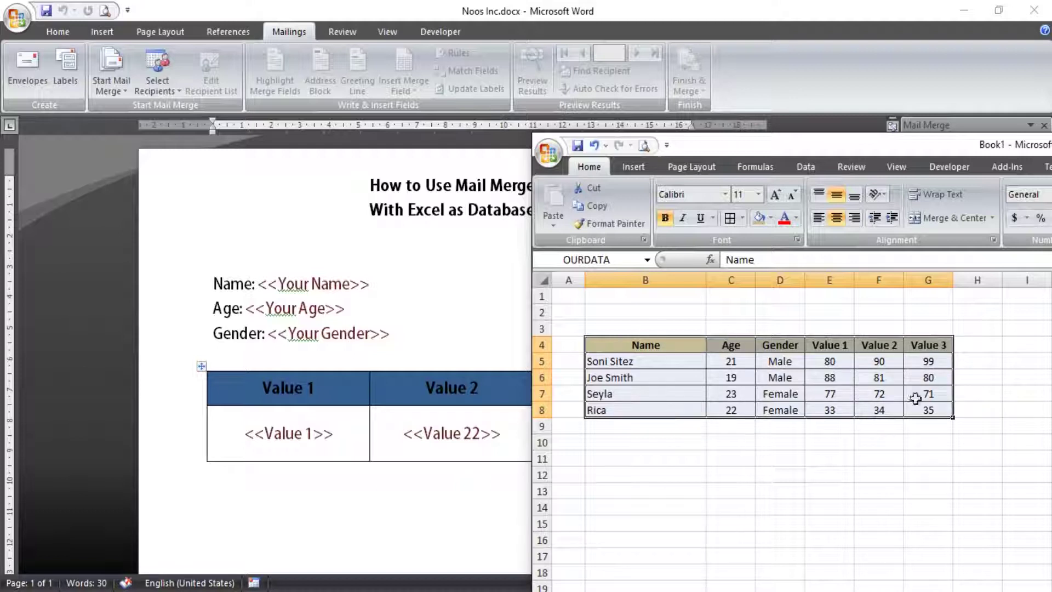
left_click(811, 446)
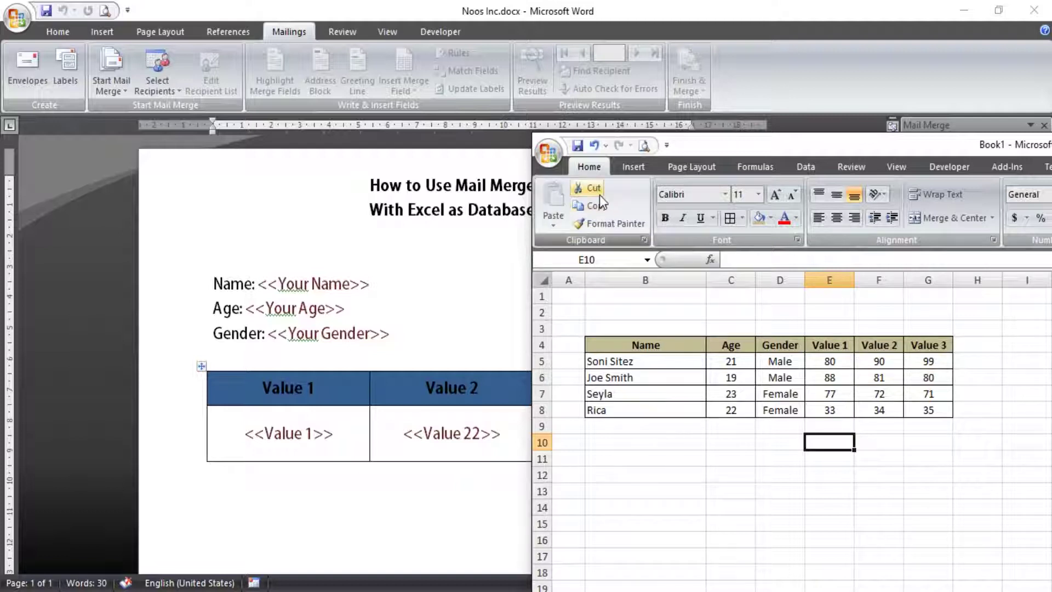
Step: Save the workbook as YourDatabase.xlsx on Local Disk (D:)
left_click_drag(783, 147, 557, 77)
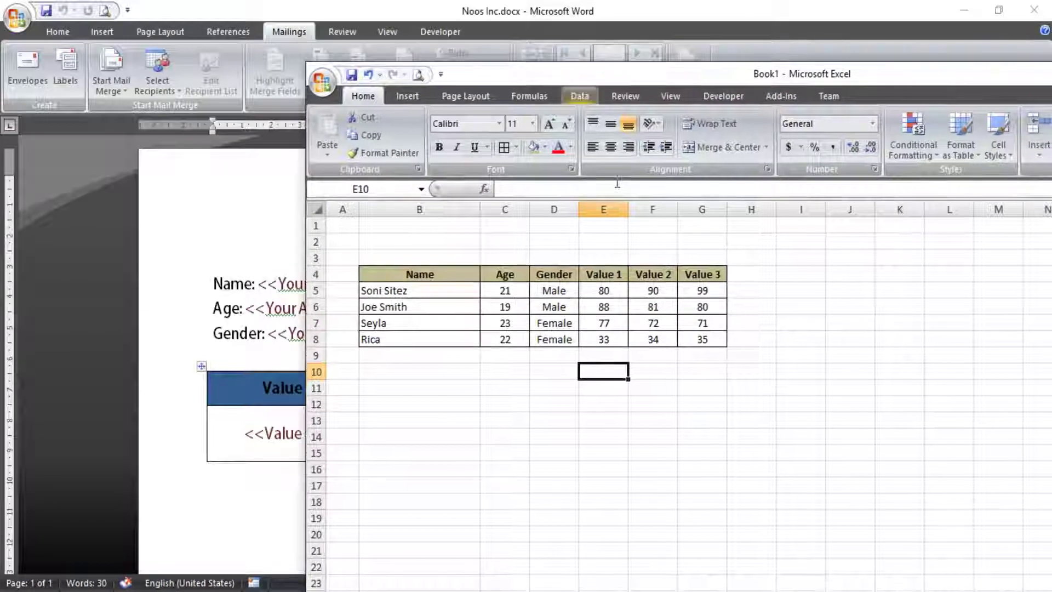
left_click(349, 81)
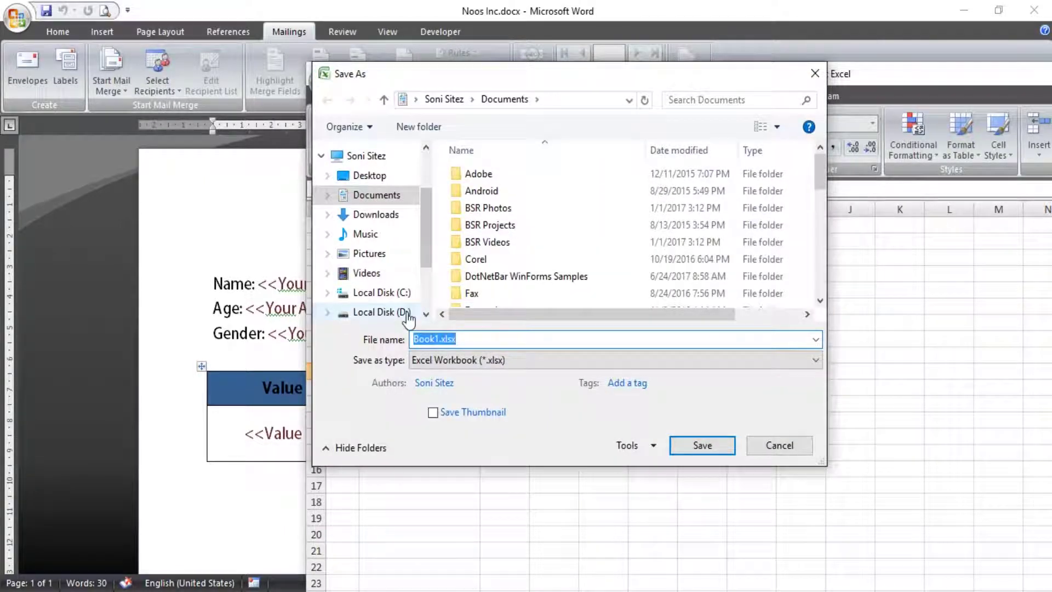
left_click(405, 313)
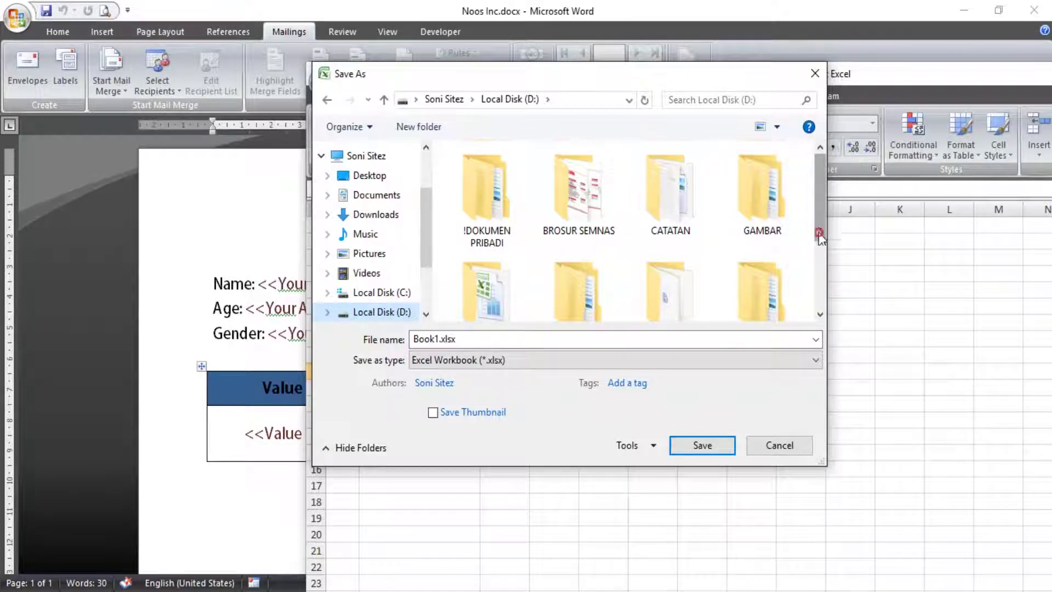
scroll(816, 225, "down", 3)
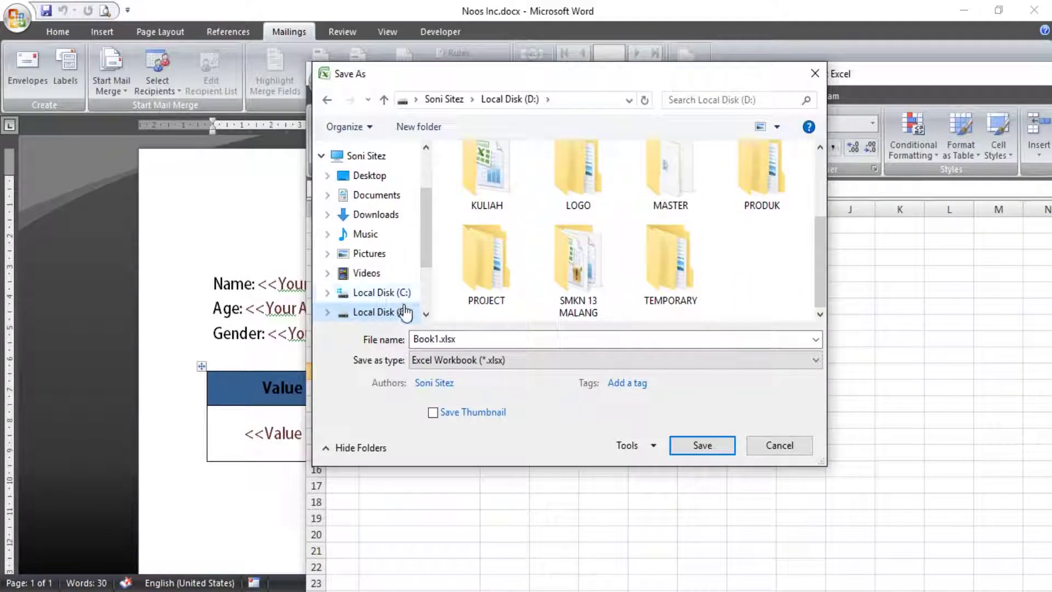
left_click(442, 338)
left_click_drag(440, 339, 414, 340)
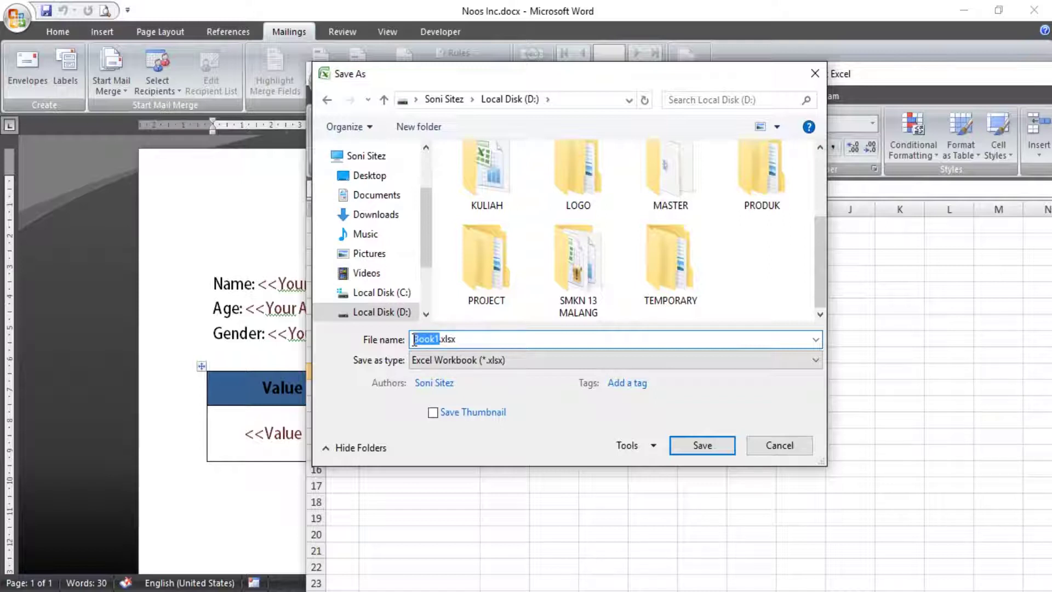
type("D")
type("ur")
type("atabase")
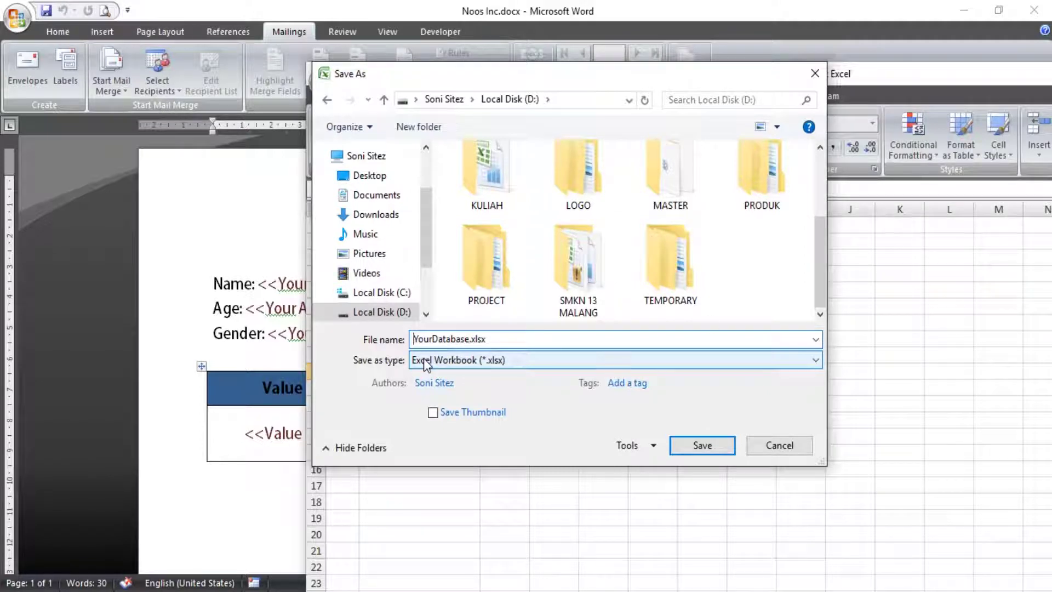
left_click(702, 444)
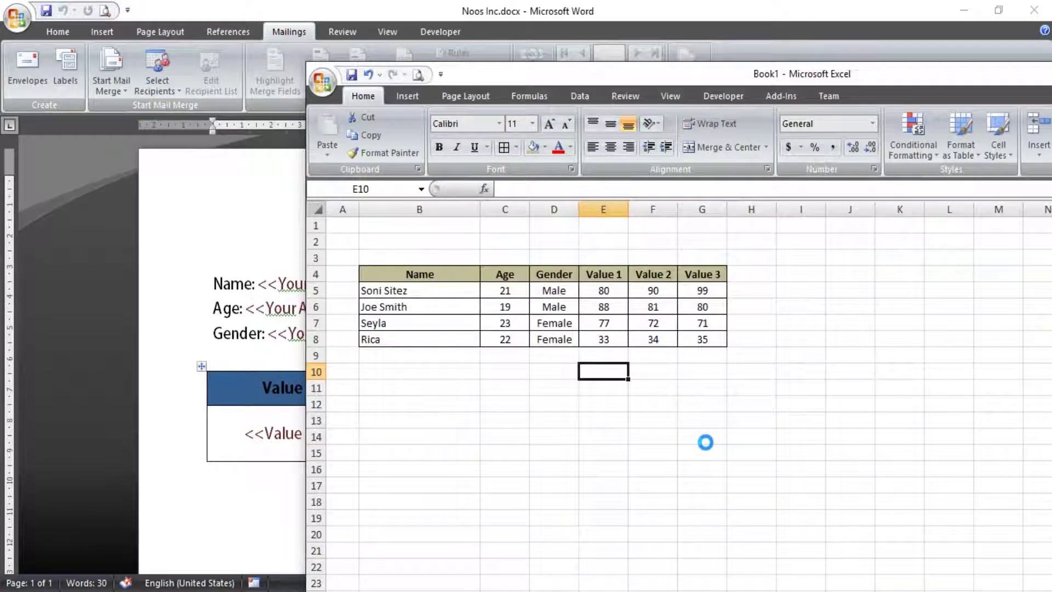
Step: Close Excel so the Word letter is showing again
mouse_move(791, 76)
left_mouse_down()
mouse_move(616, 97)
mouse_move(561, 87)
left_mouse_up()
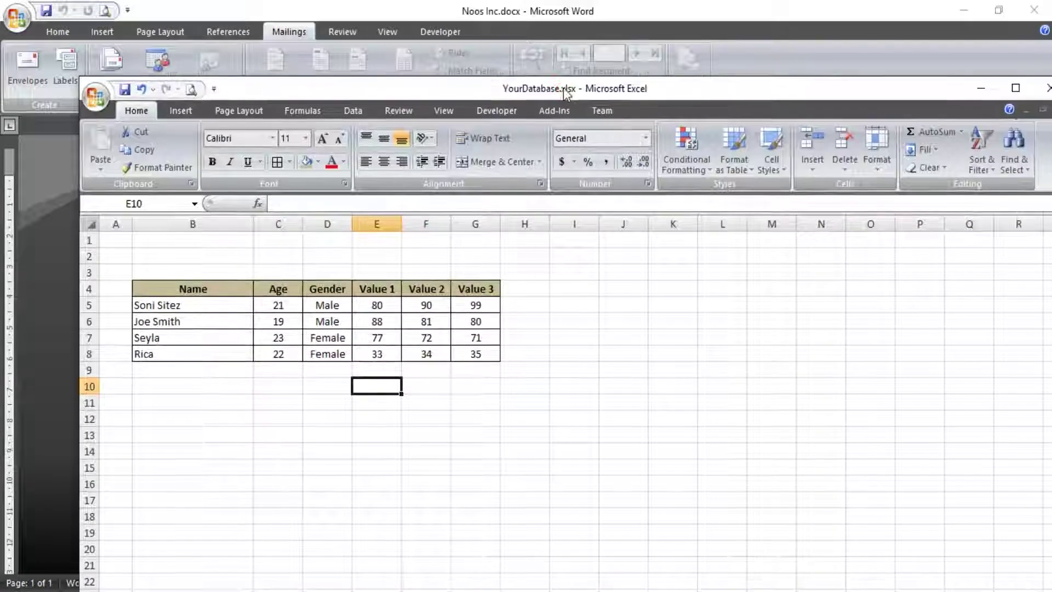
left_click_drag(745, 94, 698, 78)
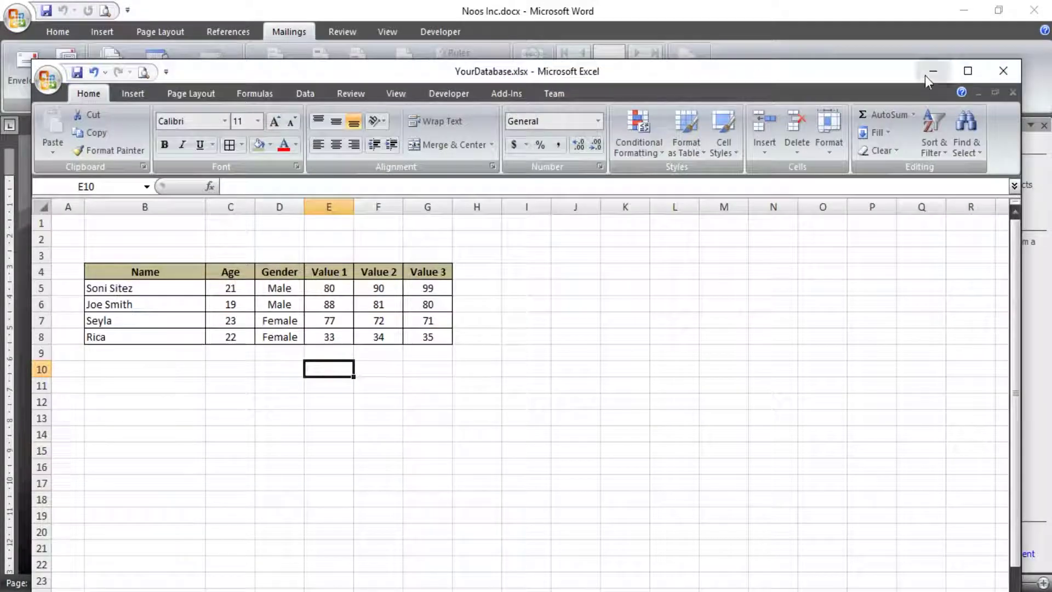
left_click(996, 75)
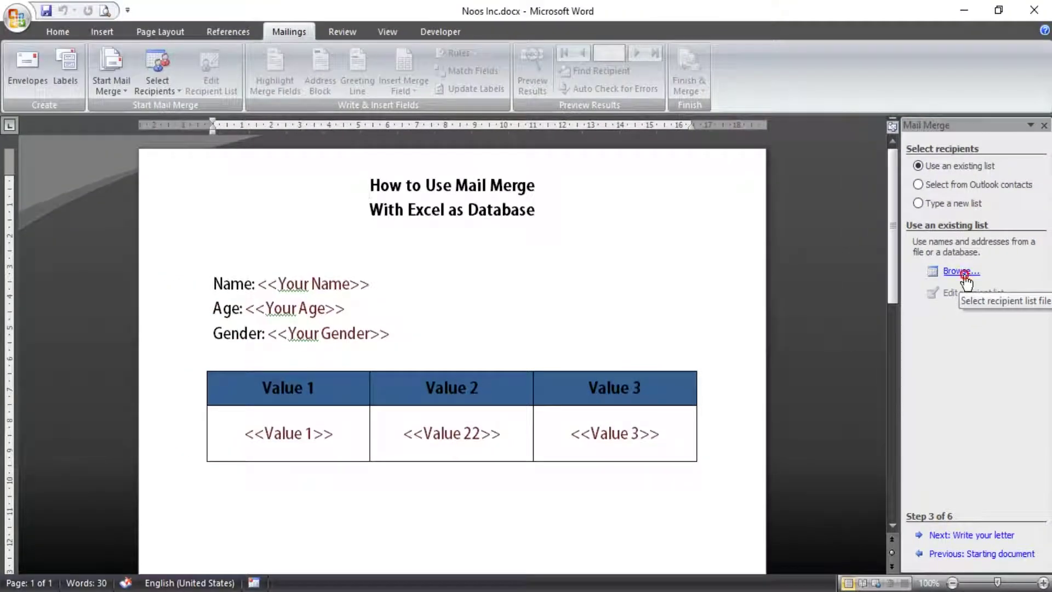
Step: Browse to Local Disk (D:) and open YourDatabase.xlsx as the existing recipient list
left_click(963, 276)
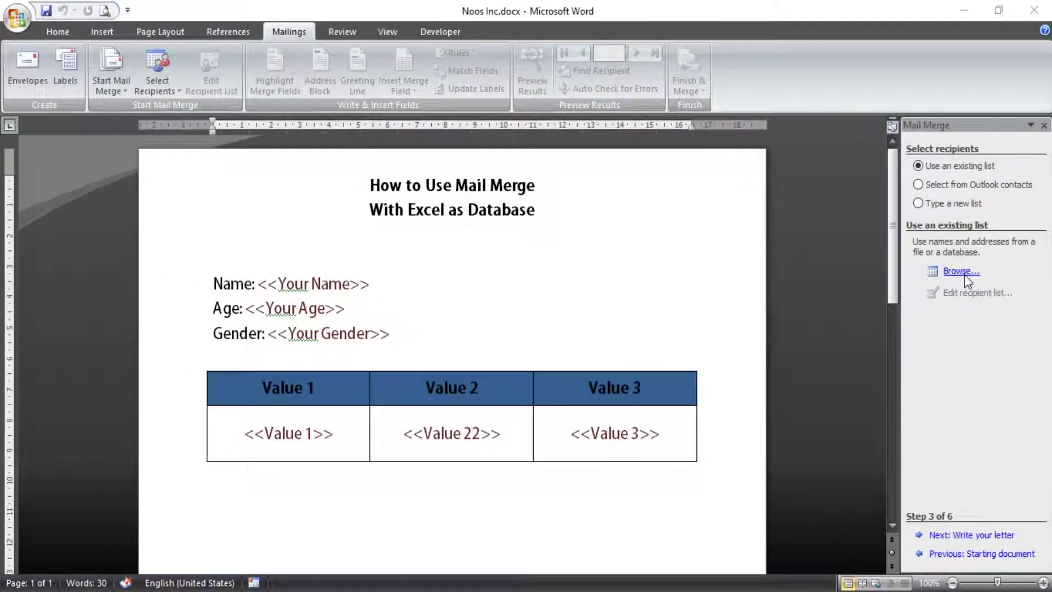
left_click(963, 274)
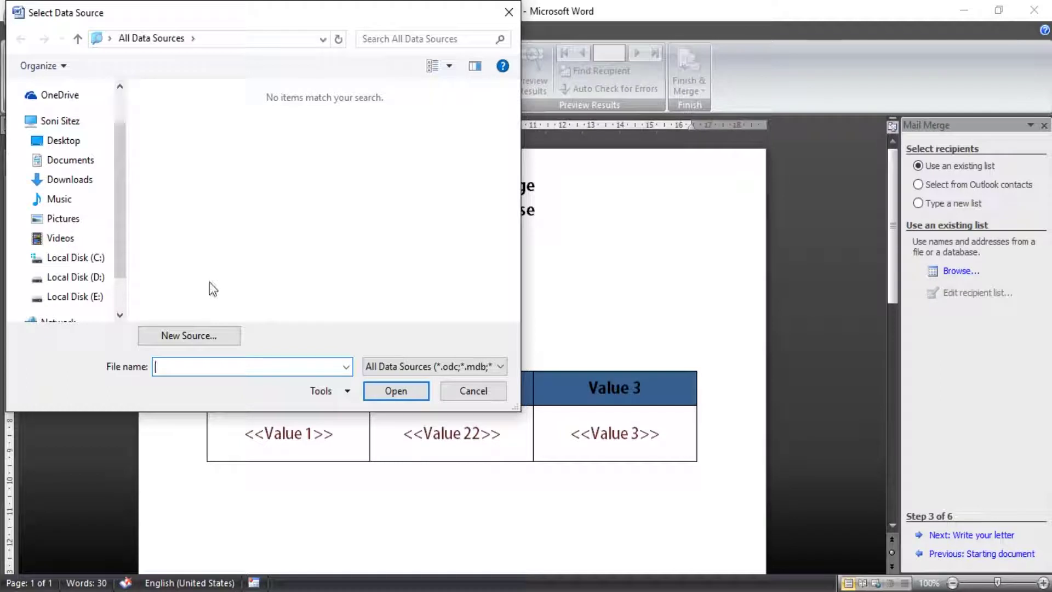
left_click(96, 277)
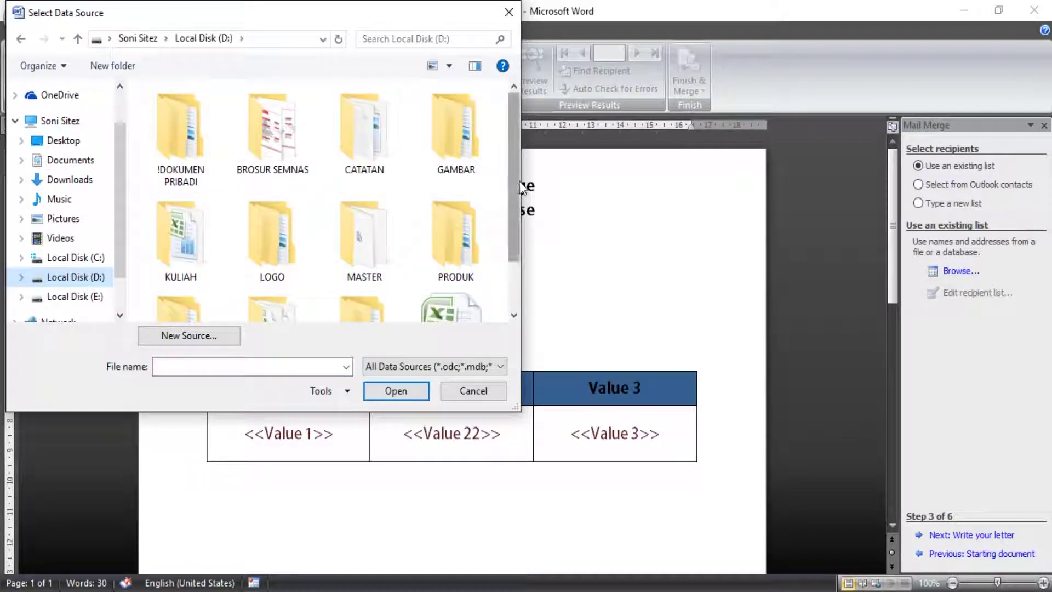
scroll(510, 189, "down", 2)
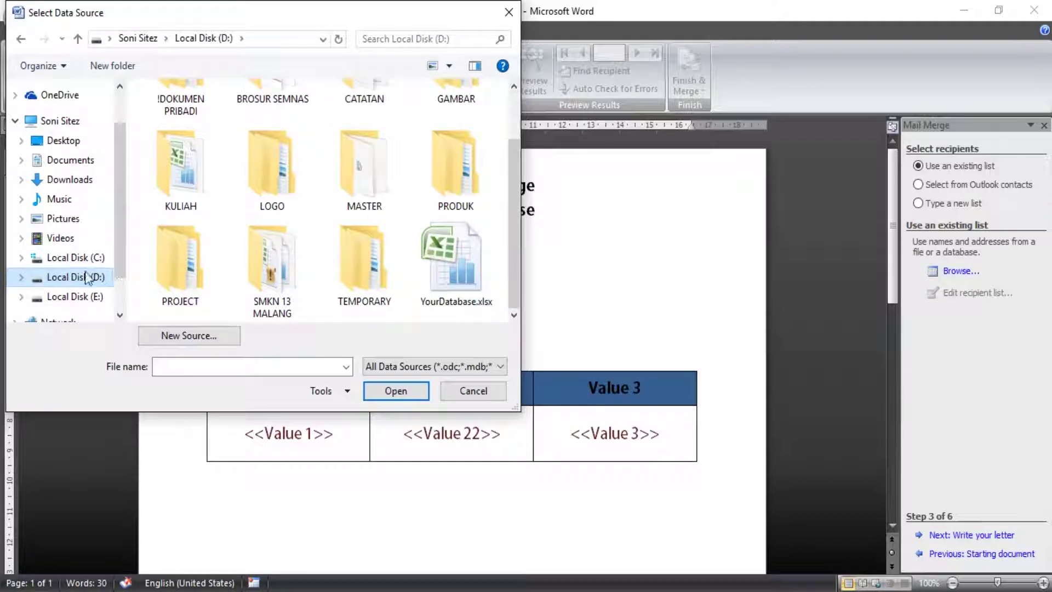
left_click(467, 282)
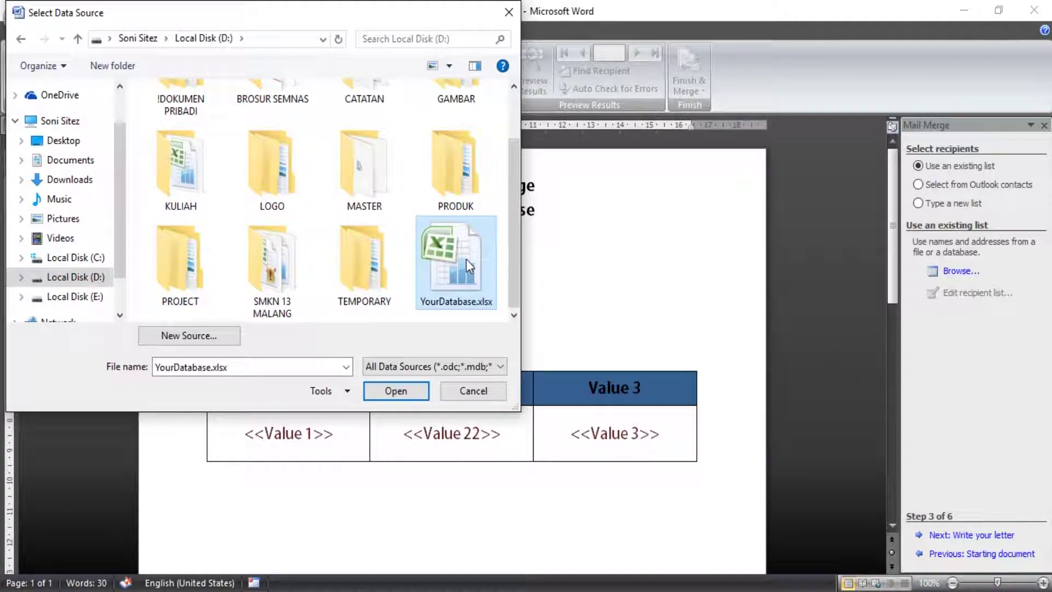
left_click(395, 390)
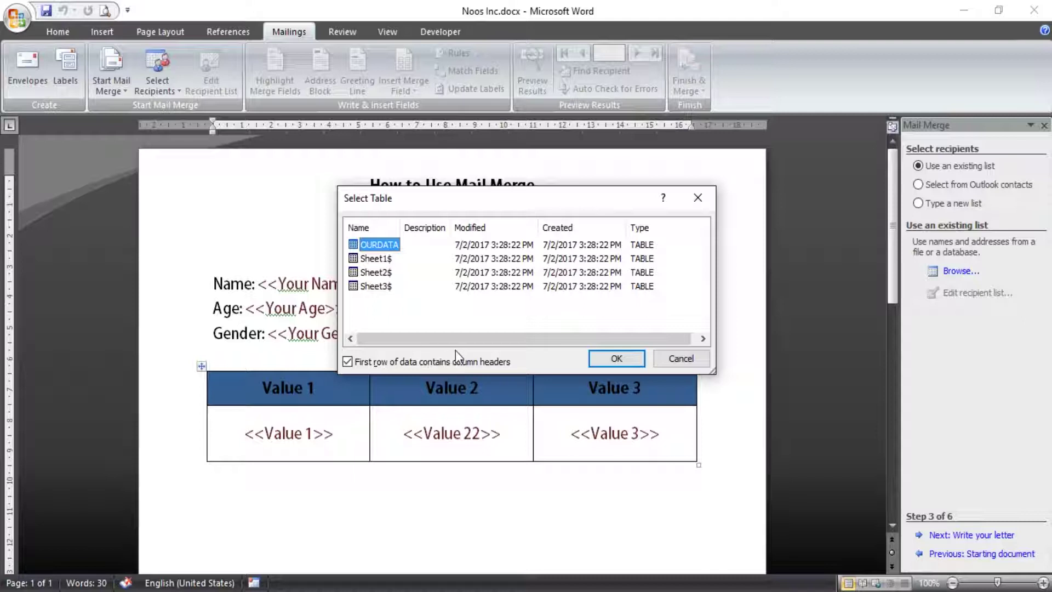
Step: Choose the OURDATA table with column headers and accept all four recipients
left_click(600, 358)
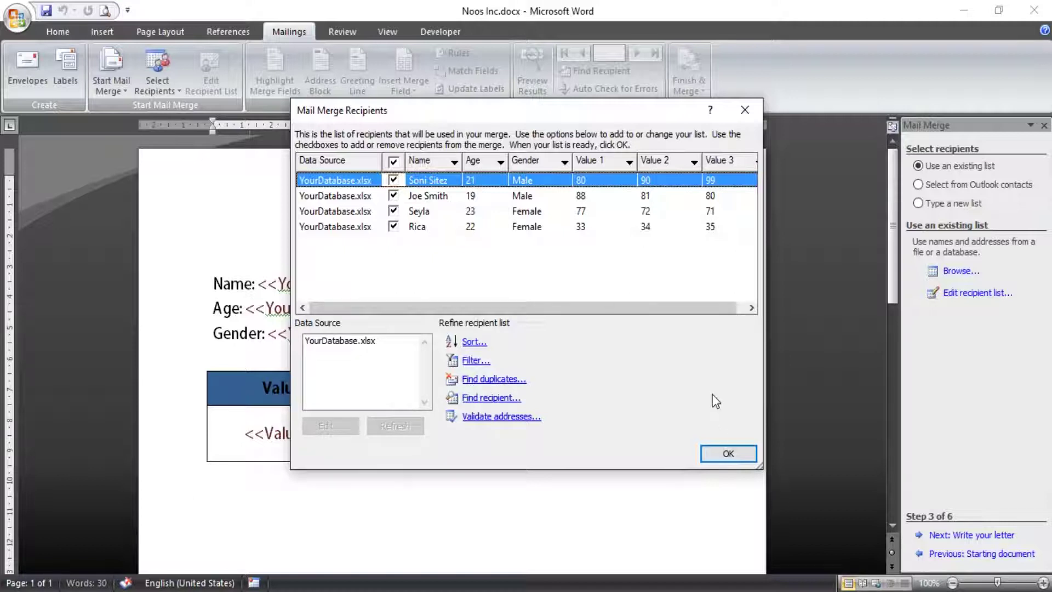
left_click(726, 453)
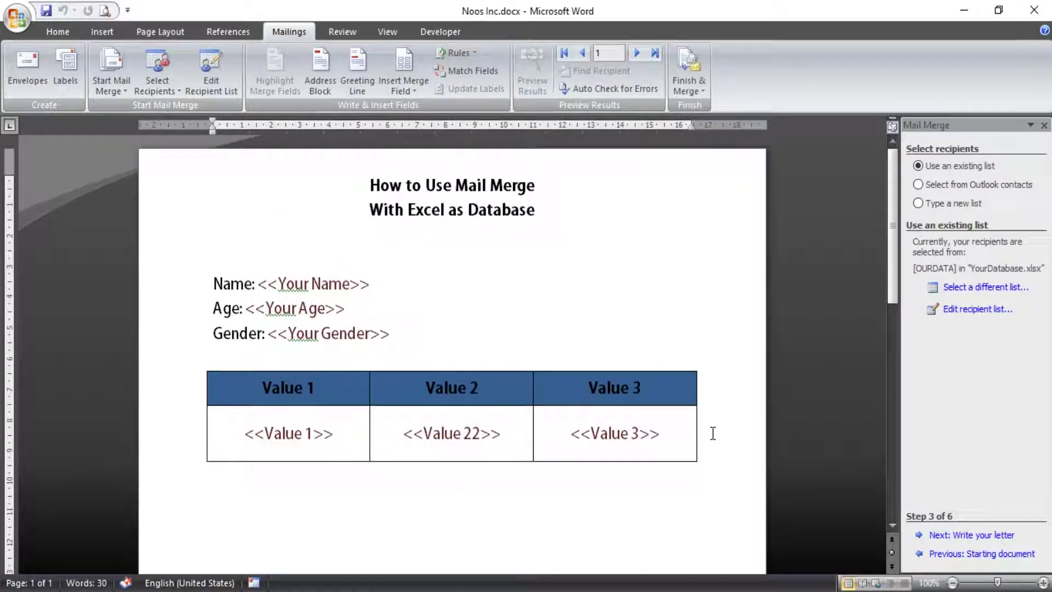
Step: Replace the <<YourName>> placeholder with the Name merge field
left_click(385, 283)
double_click(263, 283)
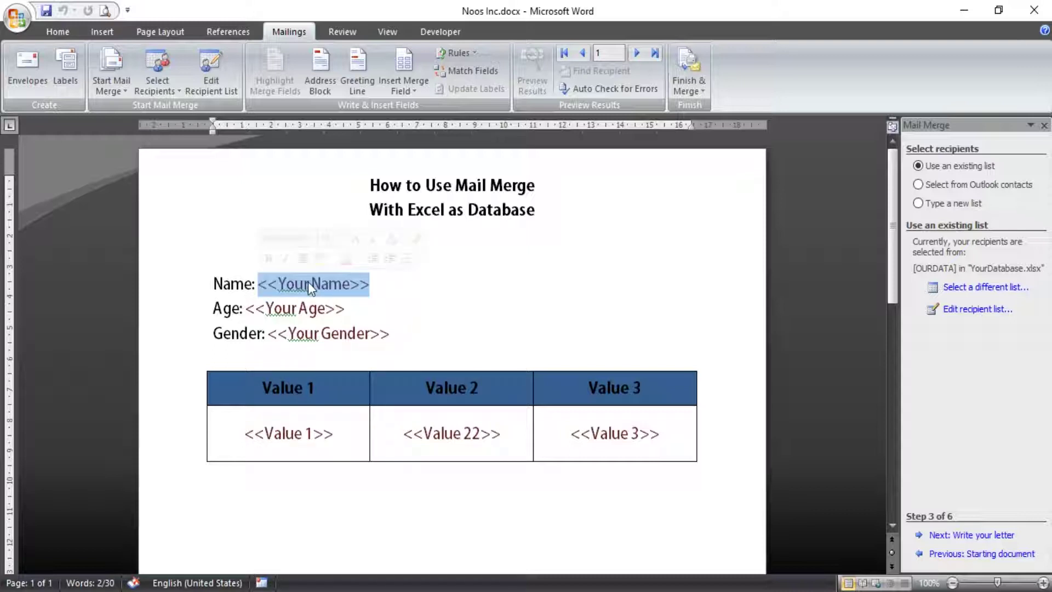
key("Delete")
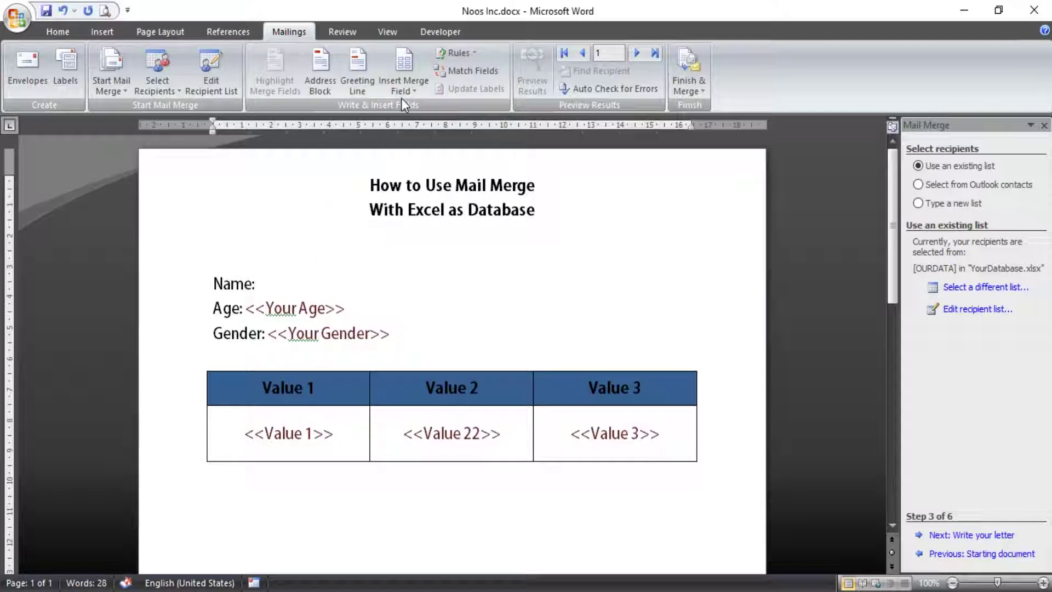
left_click(402, 92)
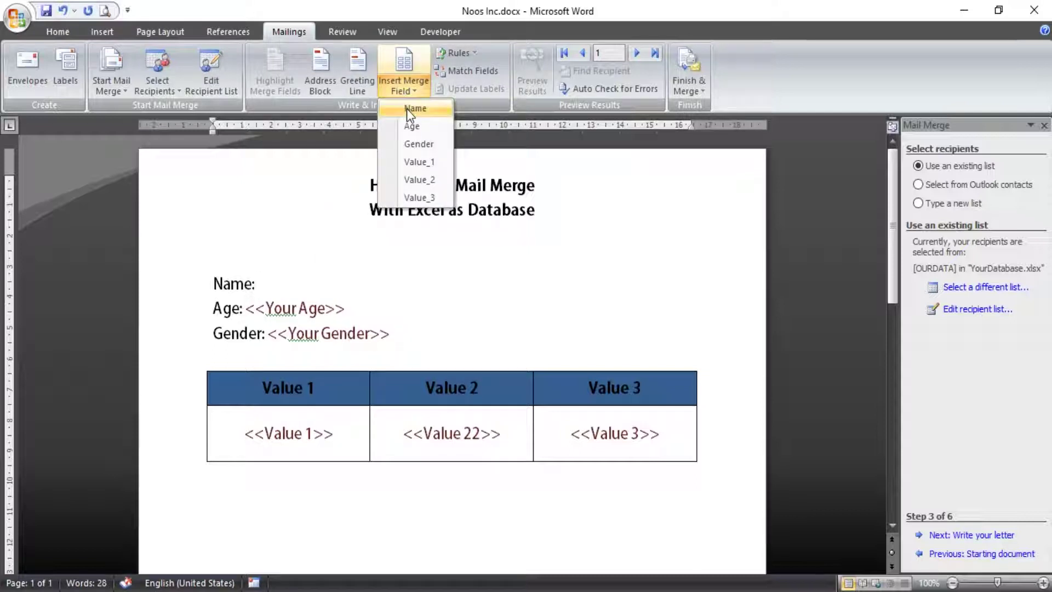
left_click(408, 109)
Step: Replace the <<YourAge>> placeholder with the Age merge field
left_click_drag(360, 305, 255, 305)
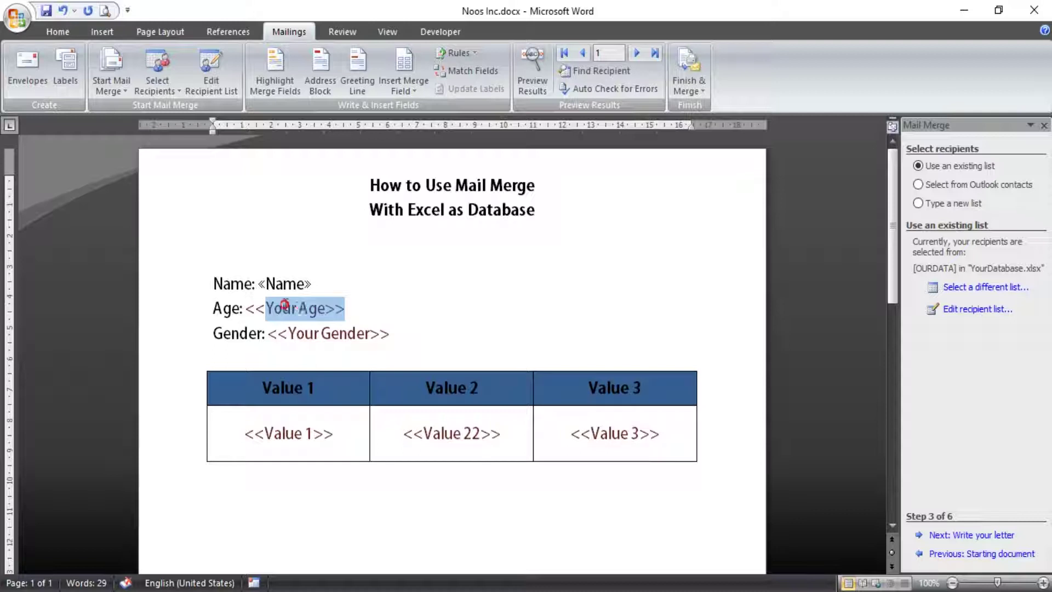
key("Delete")
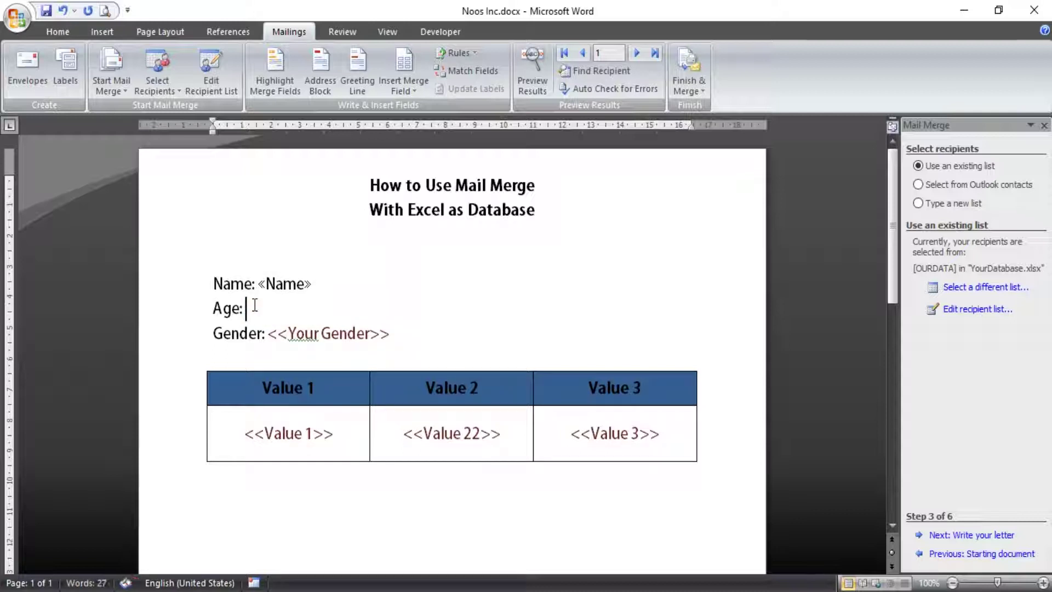
left_click(405, 93)
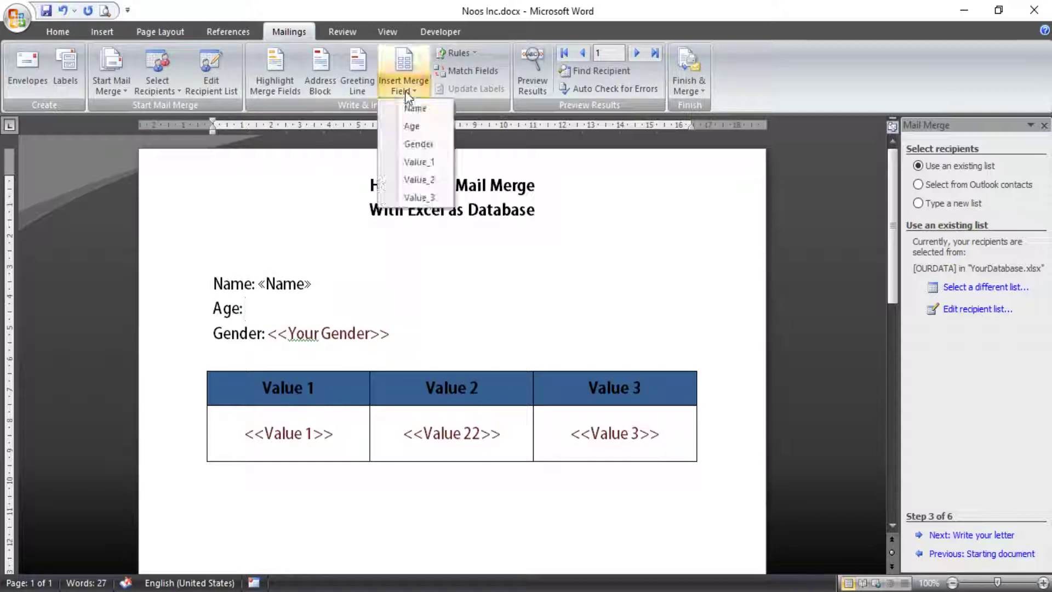
left_click(412, 126)
Step: Replace the <<YourGender>> placeholder with the Gender merge field
left_click_drag(390, 333, 275, 334)
key("Delete")
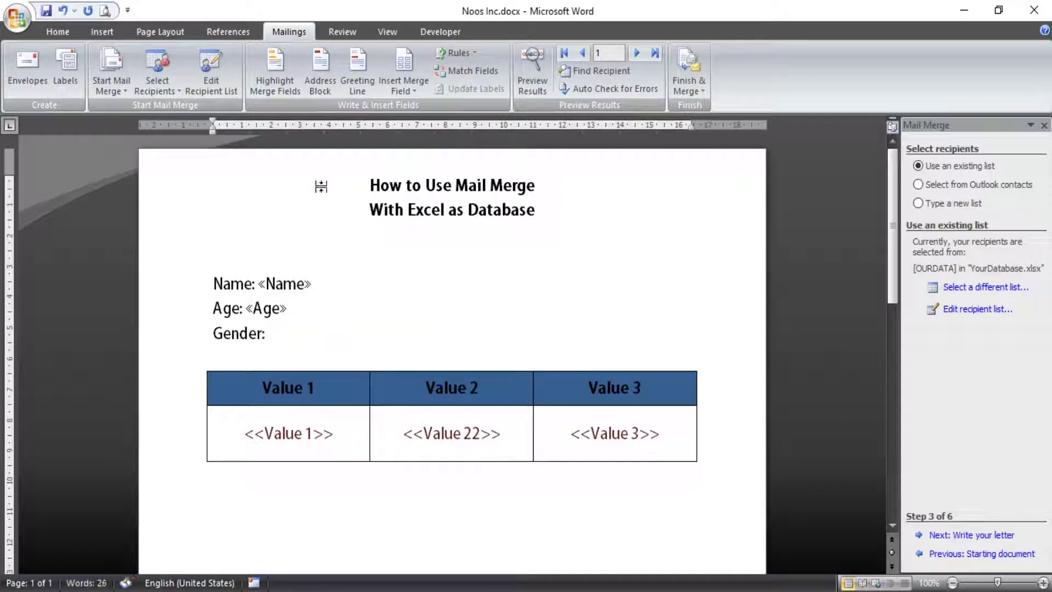
left_click(403, 89)
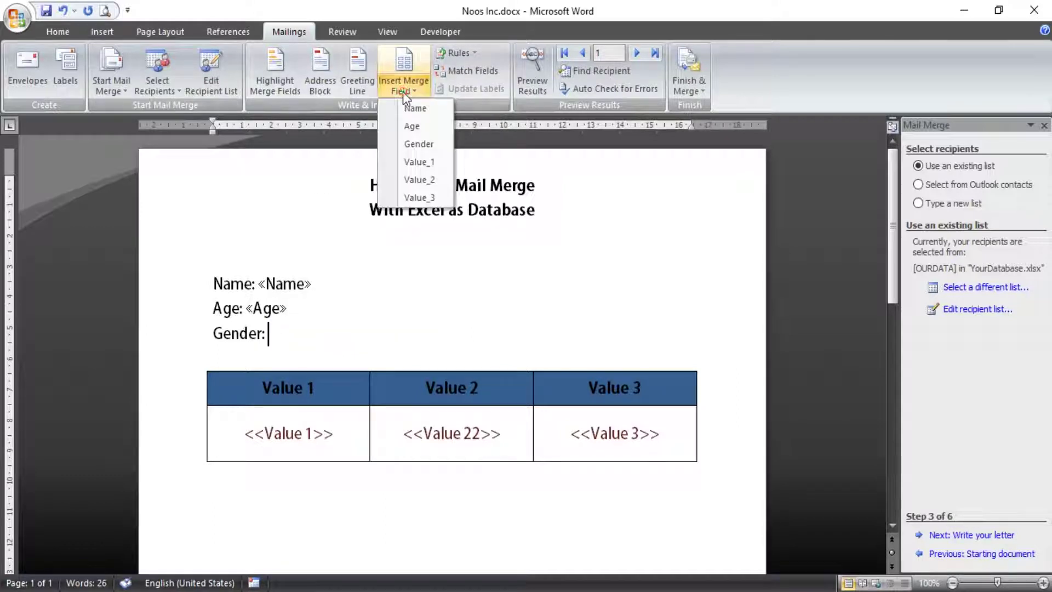
left_click(420, 143)
left_click(335, 436)
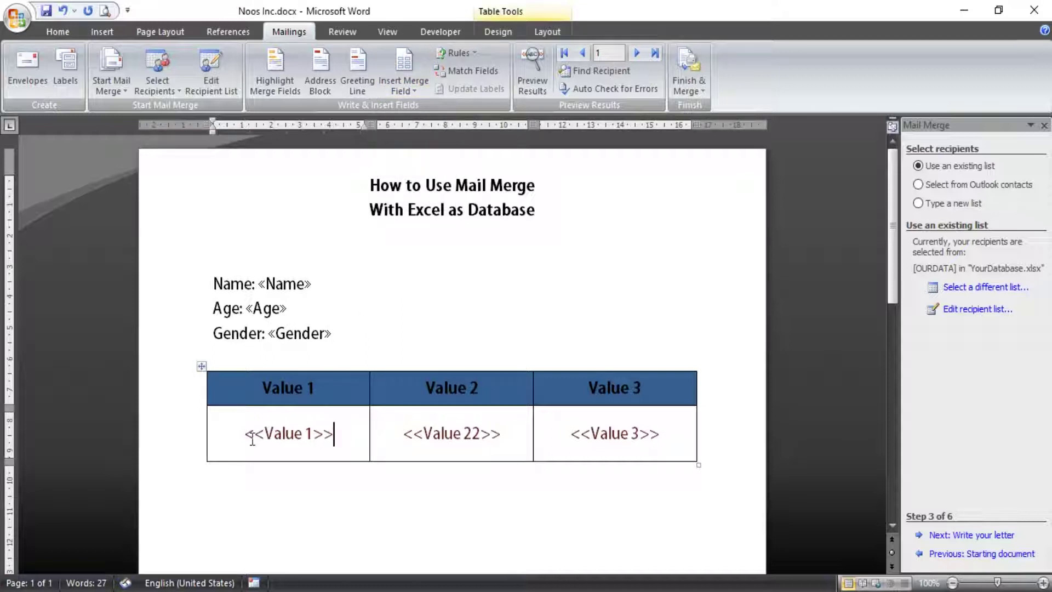
Step: Replace <<Value 1>> in the first table cell with the Value_1 merge field
left_click_drag(246, 433, 334, 434)
key("Delete")
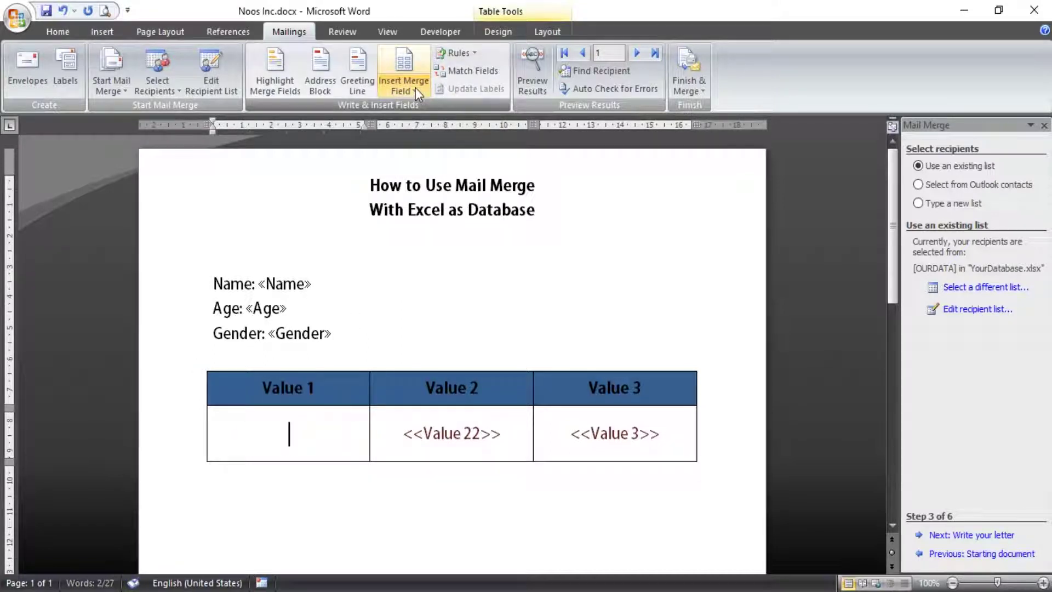
left_click(415, 89)
left_click(417, 162)
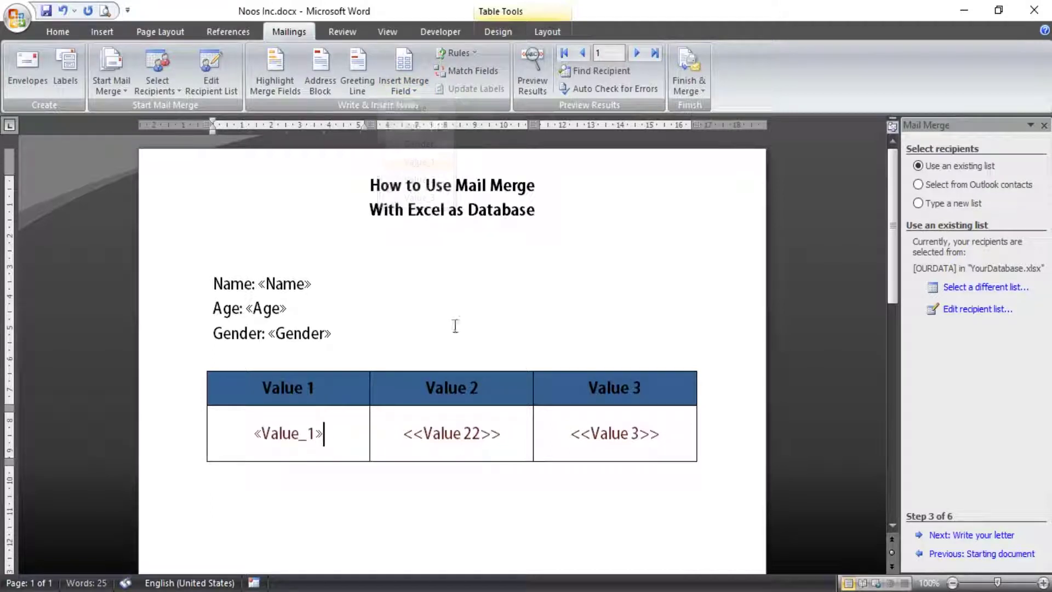
Step: Replace <<Value 22>> in the second table cell with the Value_2 merge field
left_click_drag(505, 434, 397, 433)
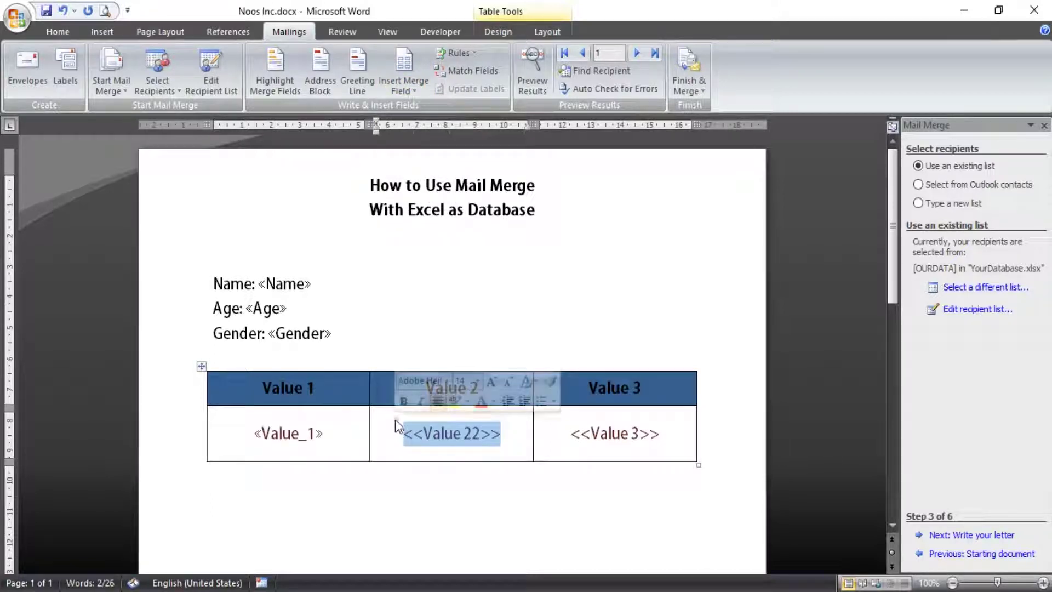
key("Delete")
left_click(412, 90)
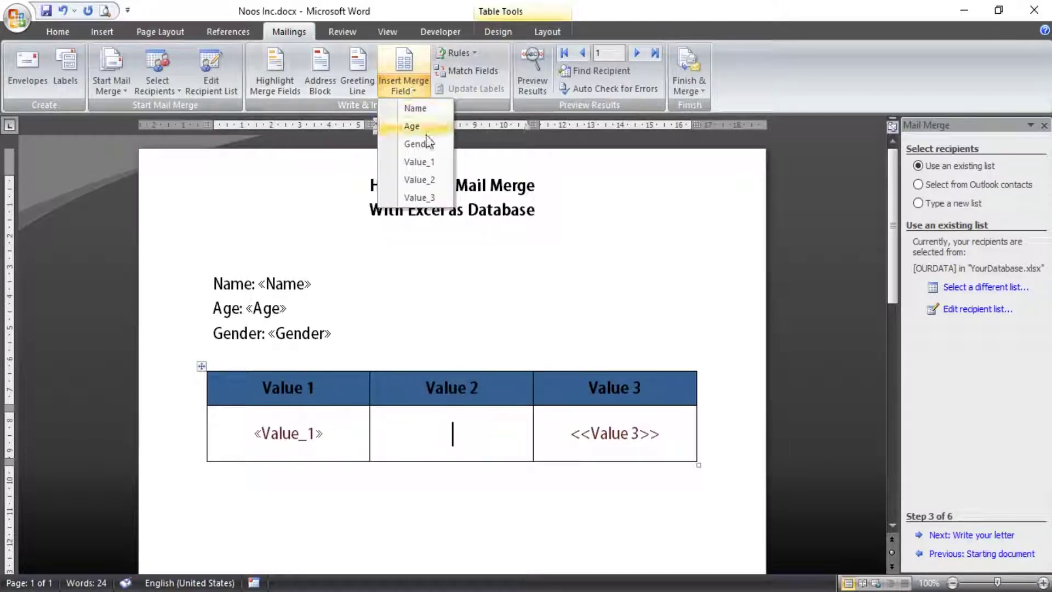
left_click(419, 180)
Step: Delete <<Value 3>> from the third table cell and insert the Value_3 merge field
left_click(661, 433)
left_click_drag(663, 434, 572, 433)
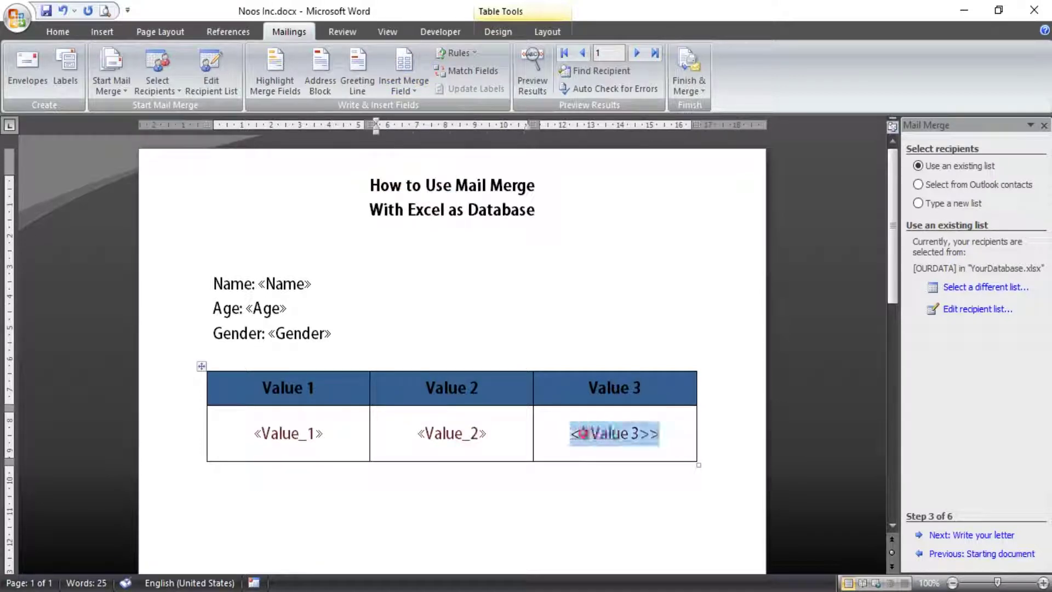
key("Delete")
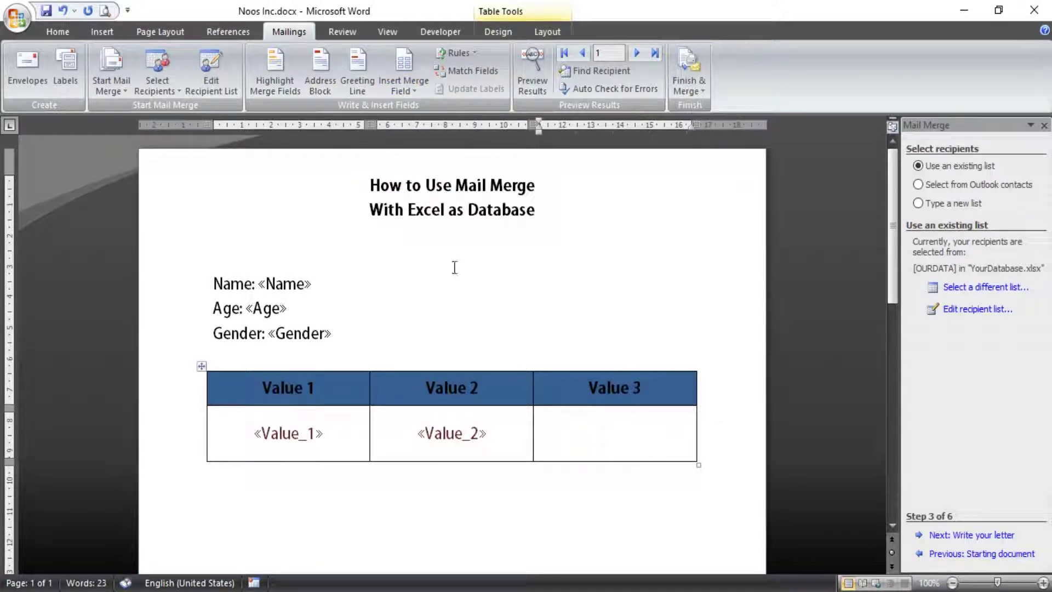
left_click(409, 93)
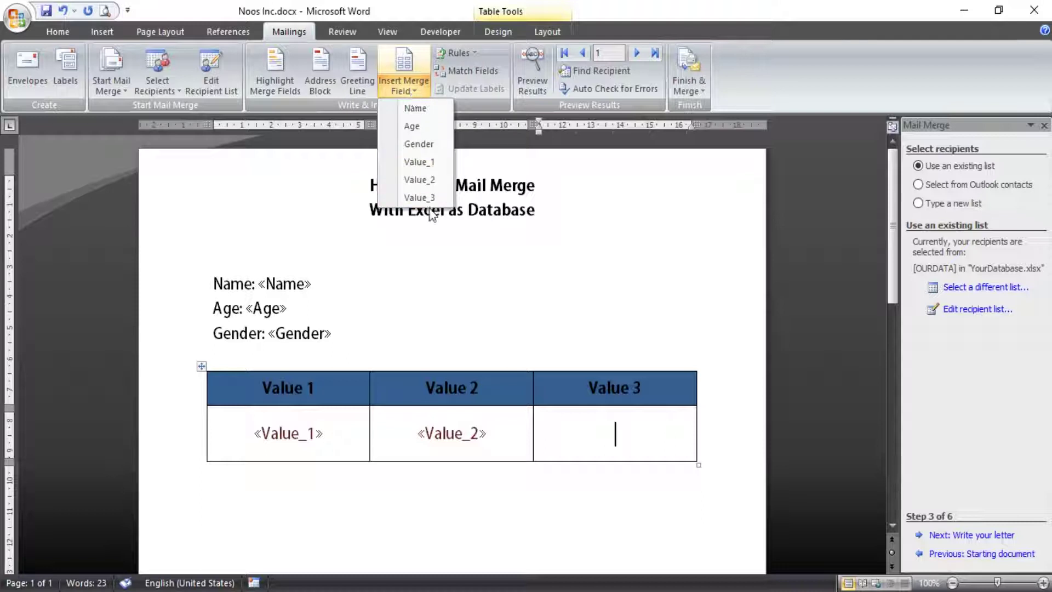
left_click(419, 197)
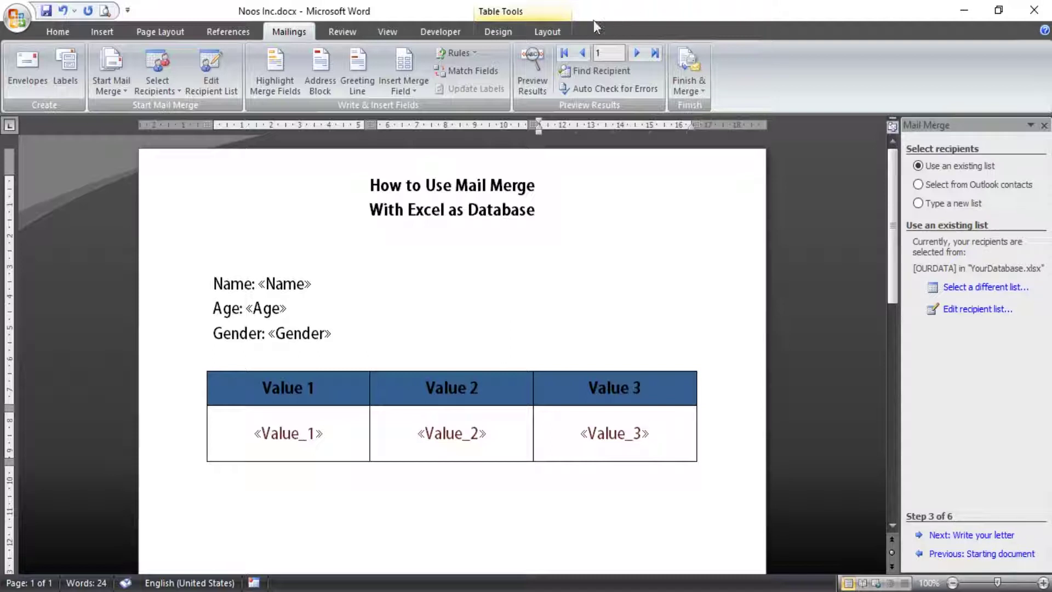
Step: Turn on Preview Results and step back and forth through the recipient records
left_click(544, 84)
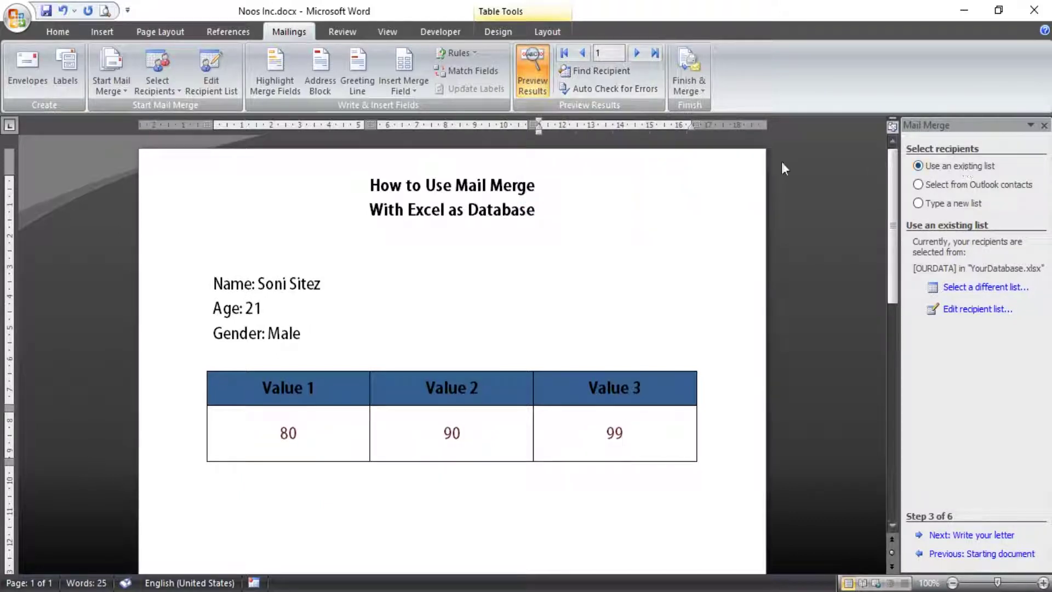
left_click(637, 53)
left_click(636, 53)
left_click(636, 53)
left_click(582, 53)
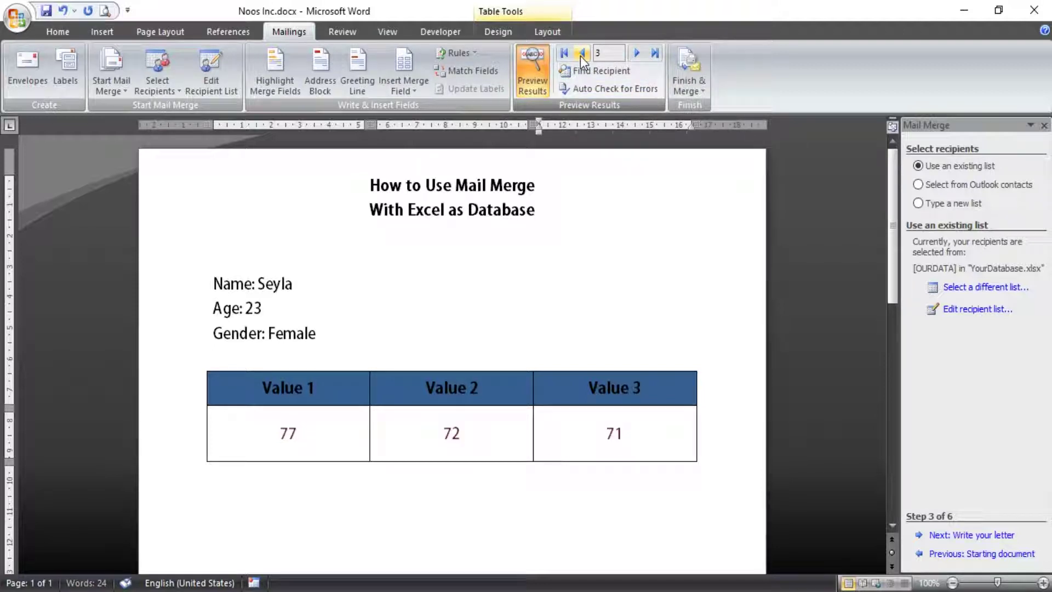
left_click(582, 53)
left_click(581, 53)
left_click(637, 53)
left_click(638, 52)
left_click(637, 53)
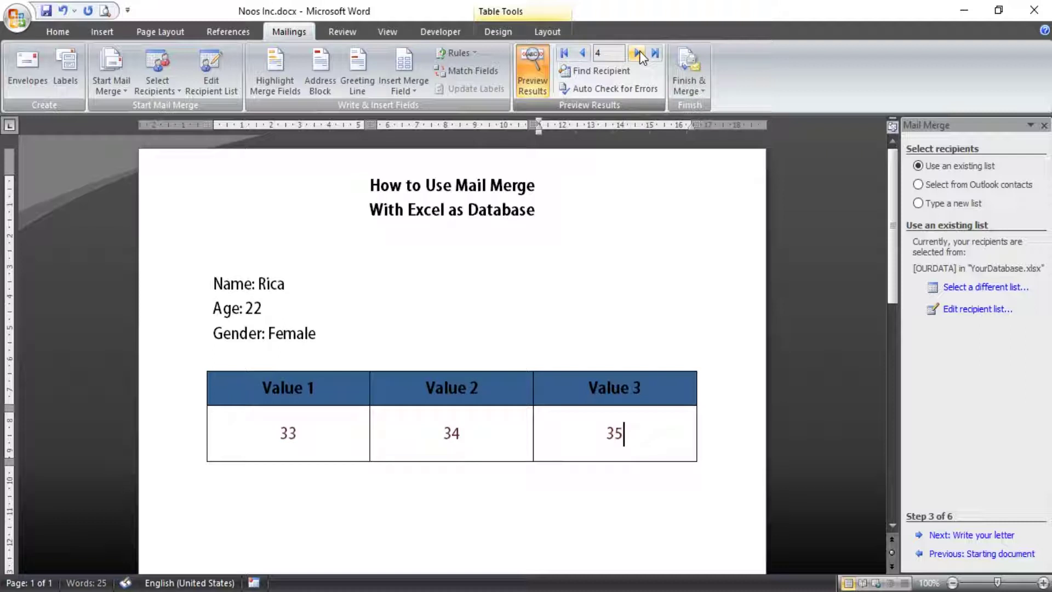
left_click(582, 53)
left_click(582, 53)
left_click(582, 53)
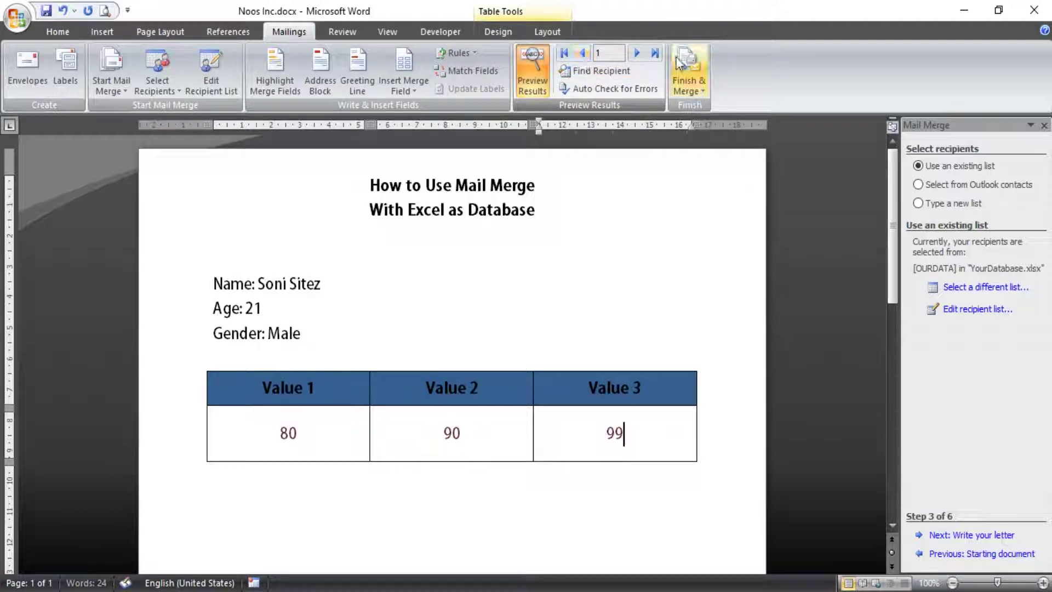
left_click(637, 53)
left_click(637, 53)
left_click(635, 55)
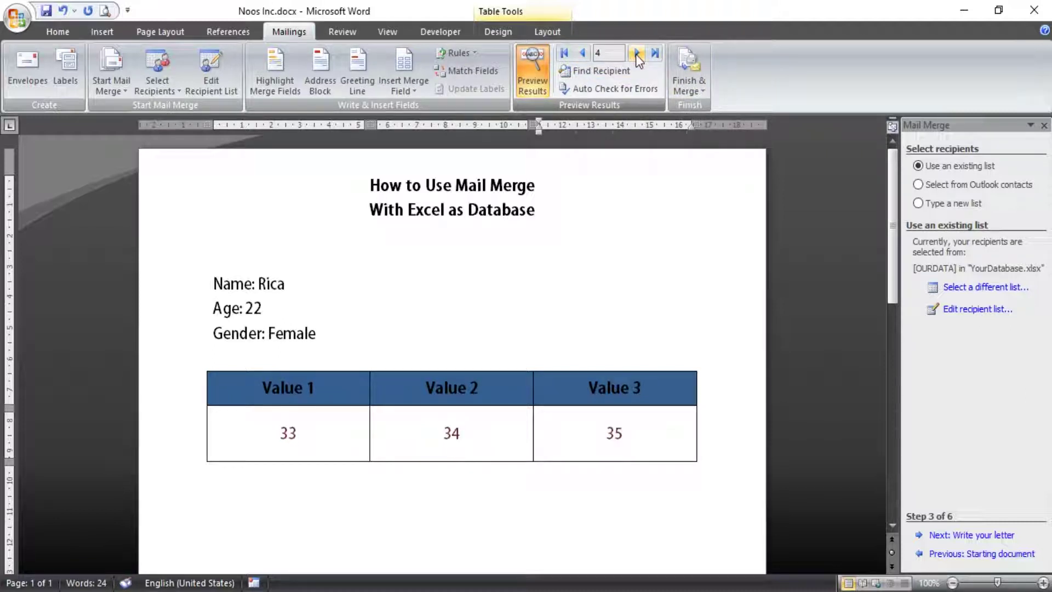
left_click(584, 53)
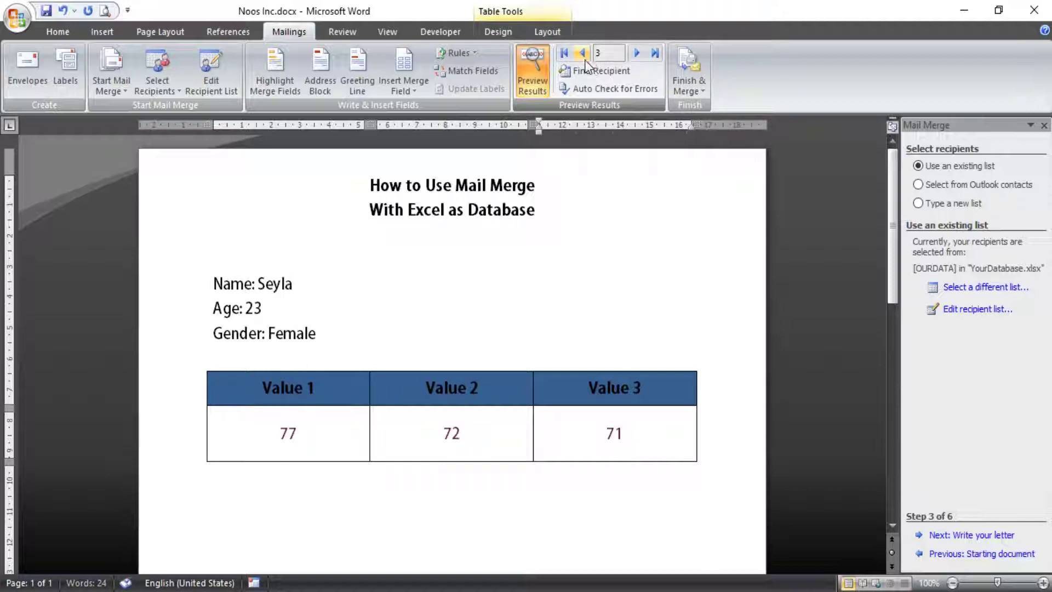
left_click(635, 54)
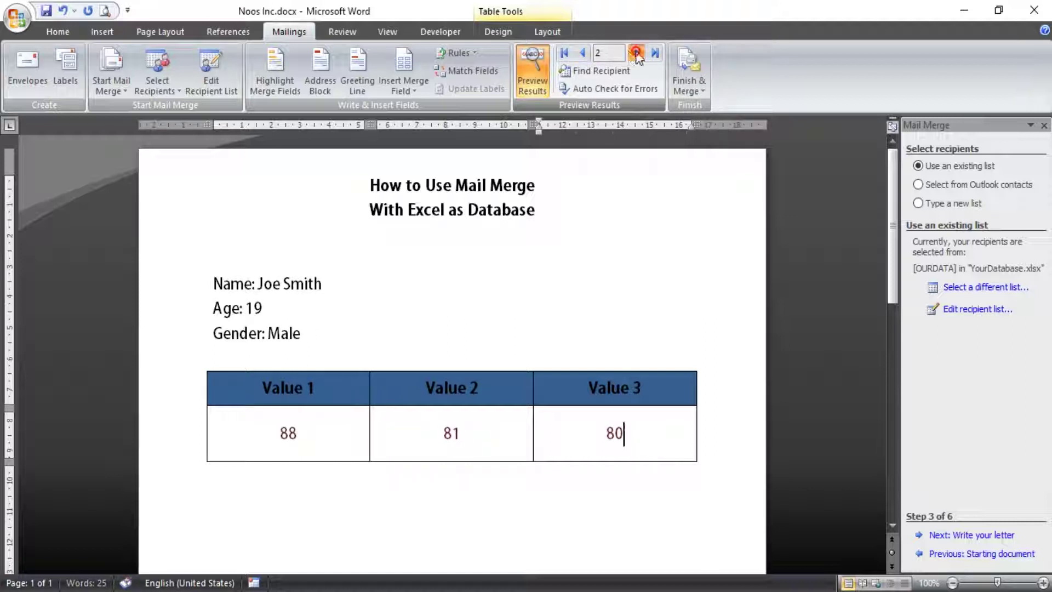
left_click(636, 54)
left_click(636, 53)
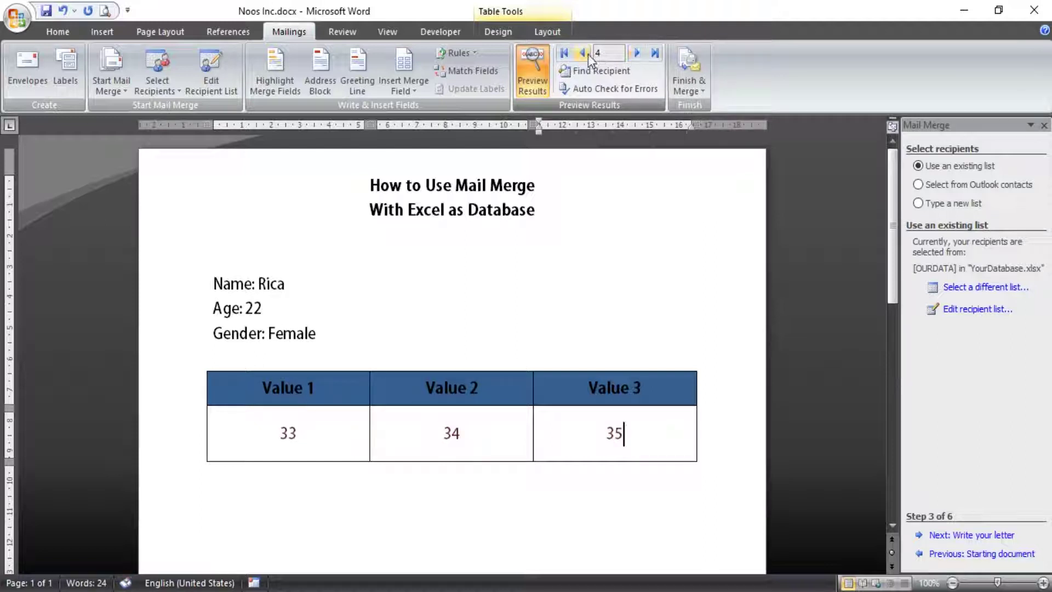
left_click(636, 54)
left_click(636, 54)
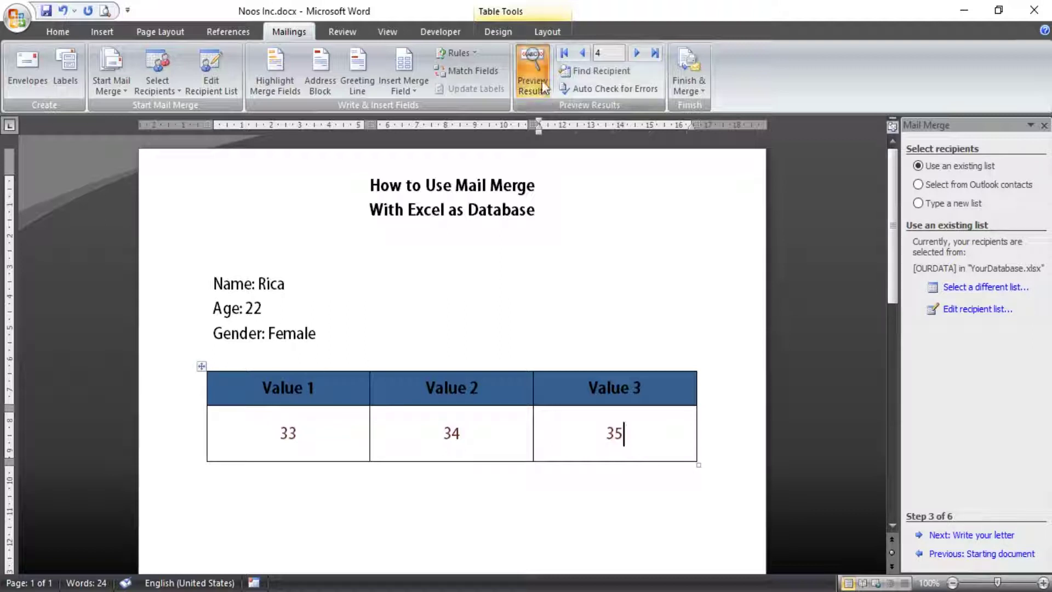
Step: Keep flipping through the records, finishing on recipient 4 with values 33, 34 and 35
left_click(582, 53)
left_click(582, 53)
left_click(581, 53)
double_click(633, 58)
left_click(633, 58)
double_click(584, 58)
left_click(635, 57)
left_click(636, 58)
double_click(582, 57)
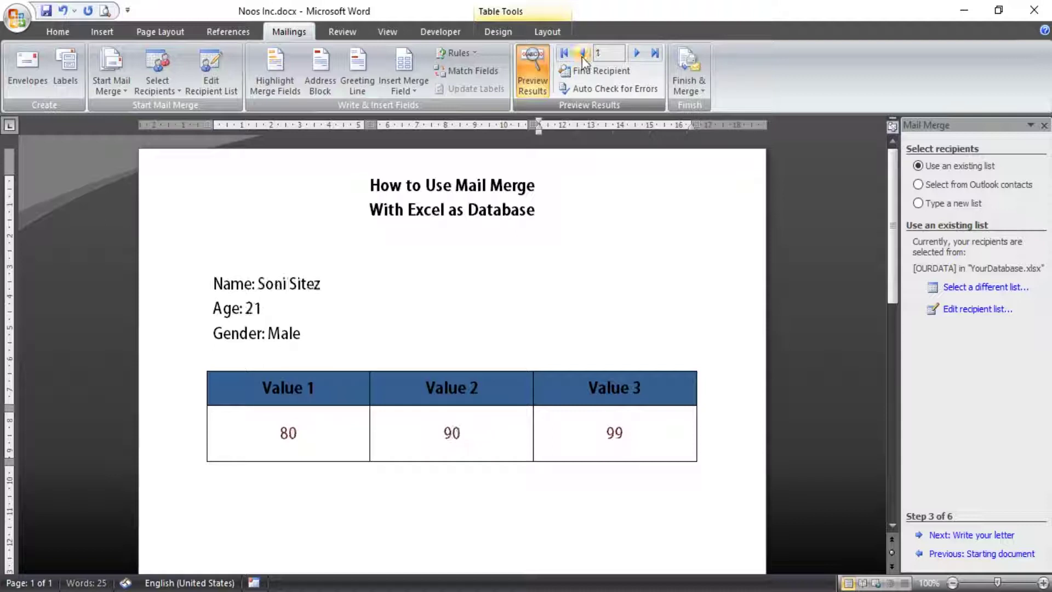
double_click(634, 56)
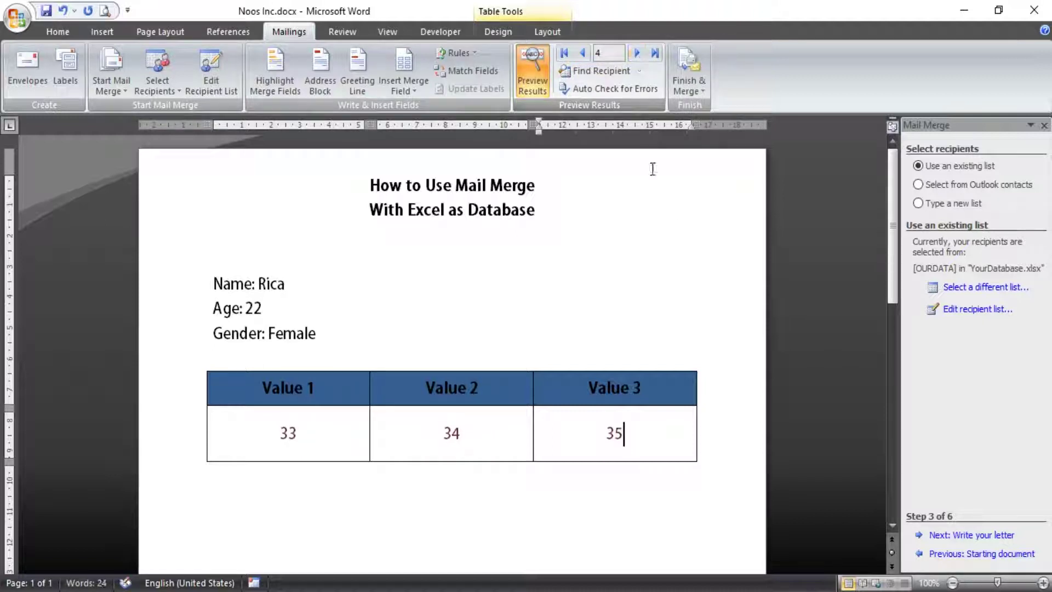